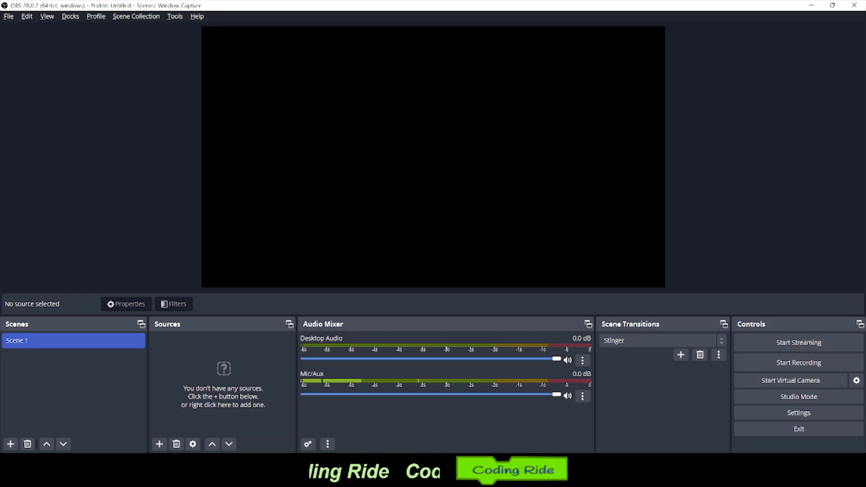
Preview the two open Chrome game windows, SuperBike Hero and Snake Game.
{"action": "mouse_move", "coordinate": [568, 470]}
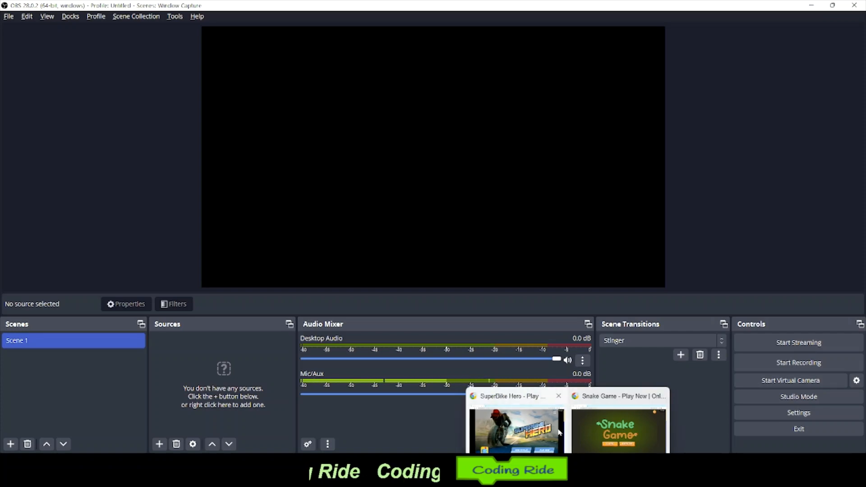
{"action": "mouse_move", "coordinate": [559, 432]}
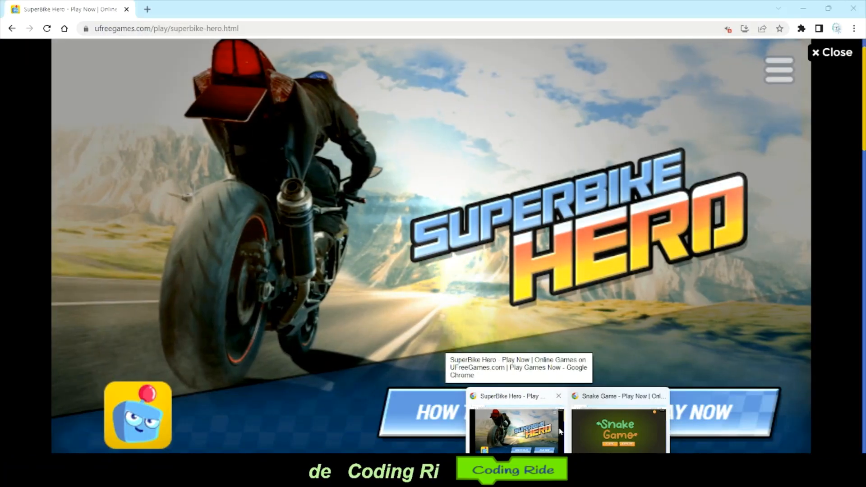
{"action": "mouse_move", "coordinate": [595, 432]}
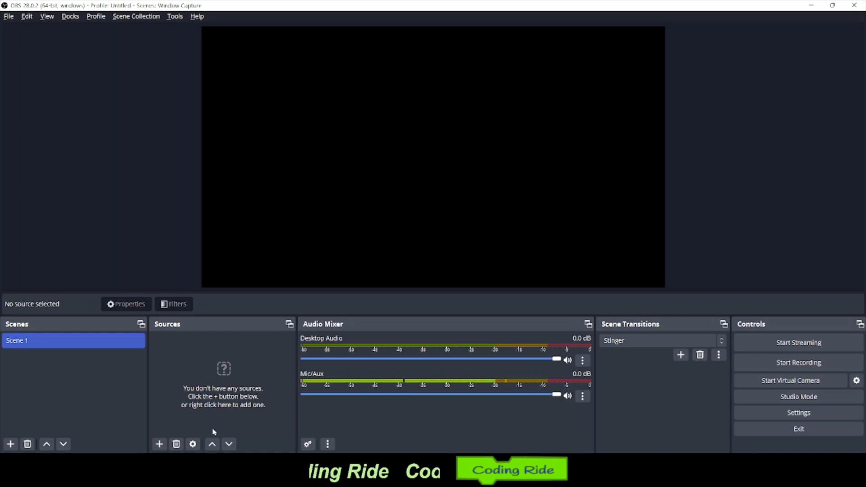
Add a new Window Capture source to Scene 1 that captures the SuperBike Hero Chrome window.
{"action": "left_click", "coordinate": [161, 443]}
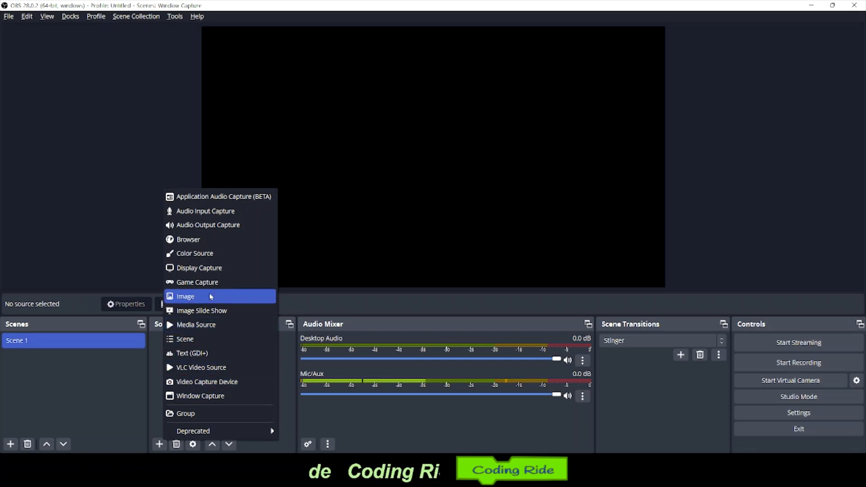
{"action": "left_click", "coordinate": [261, 400]}
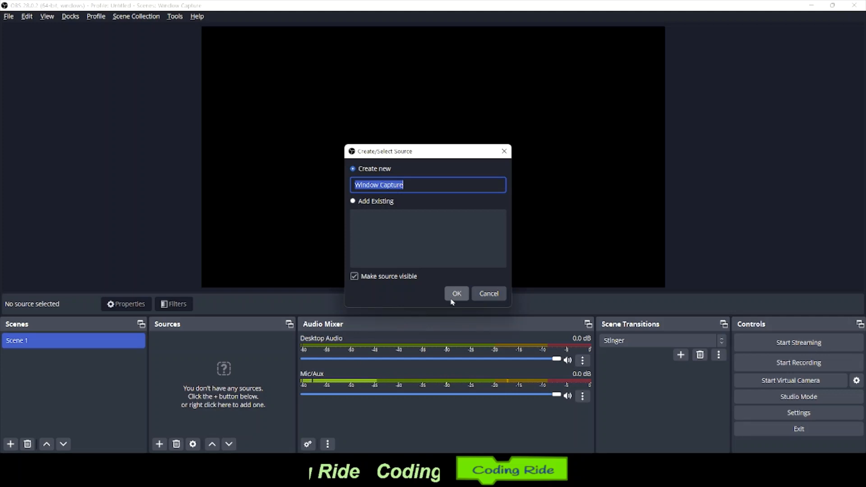
{"action": "left_click", "coordinate": [454, 296]}
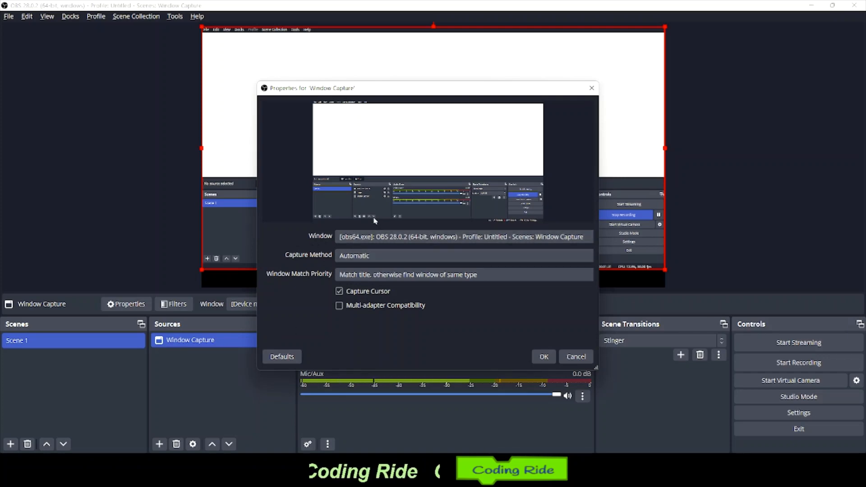
{"action": "left_click", "coordinate": [383, 237]}
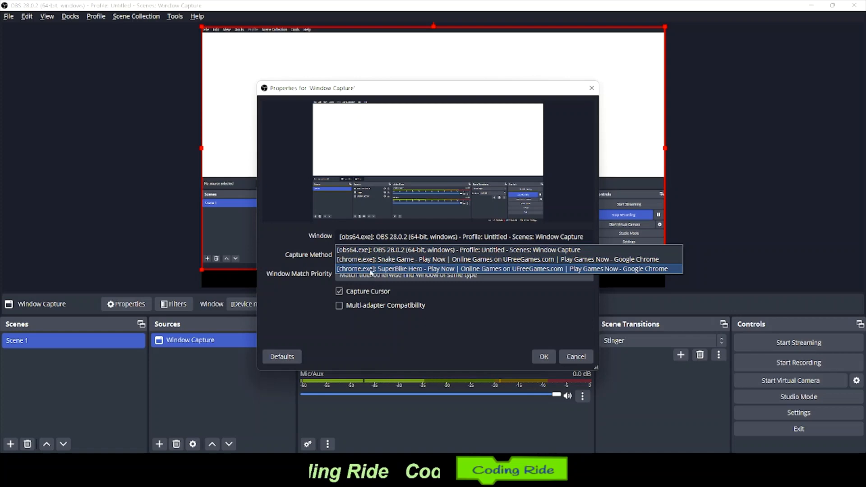
{"action": "left_click", "coordinate": [368, 263]}
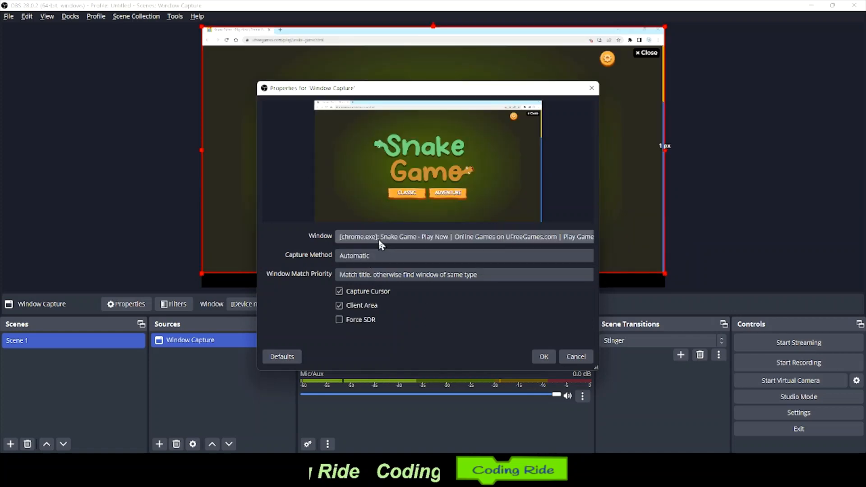
{"action": "left_click", "coordinate": [377, 238]}
{"action": "left_click", "coordinate": [369, 269]}
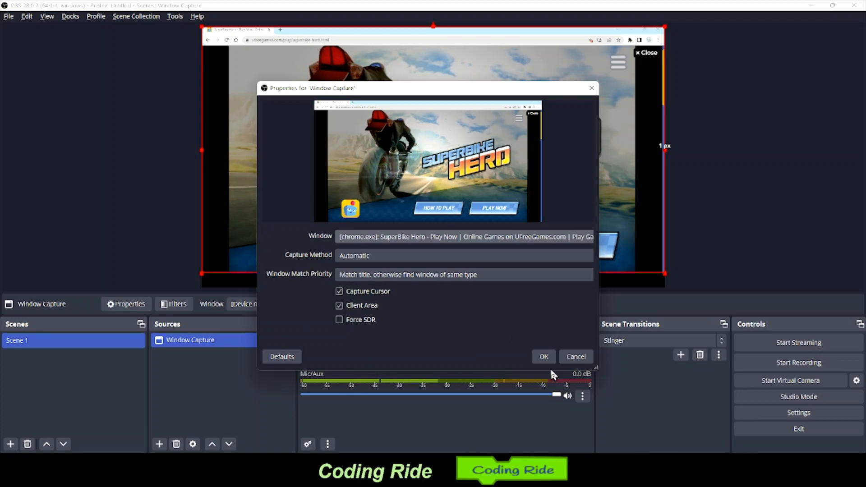
{"action": "left_click", "coordinate": [544, 357]}
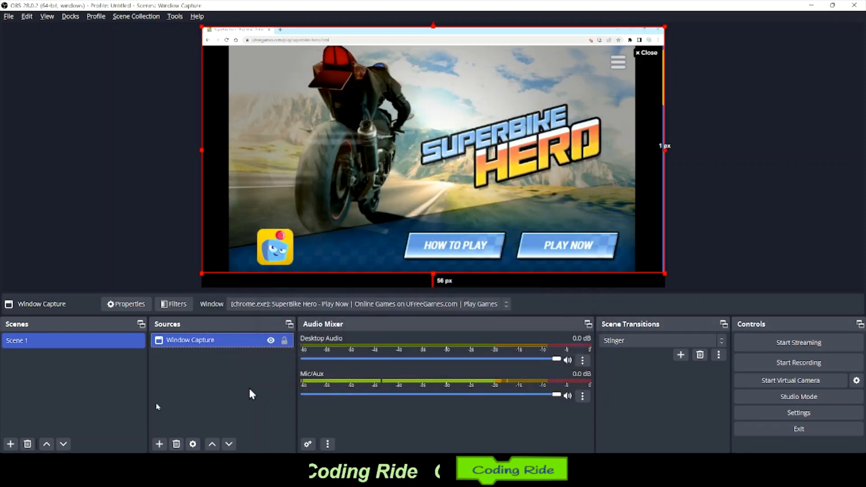
Create Scene 2 and add a new Window Capture source to it that captures the Snake Game Chrome window.
{"action": "left_click", "coordinate": [10, 444]}
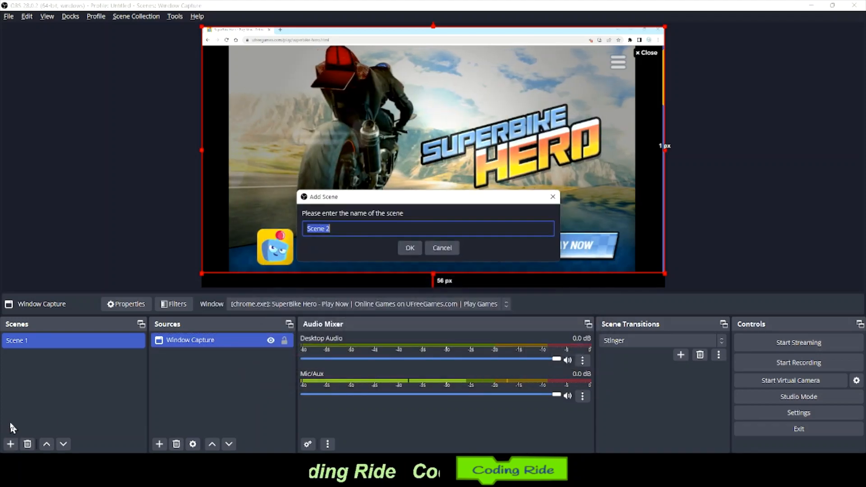
{"action": "left_click", "coordinate": [411, 249]}
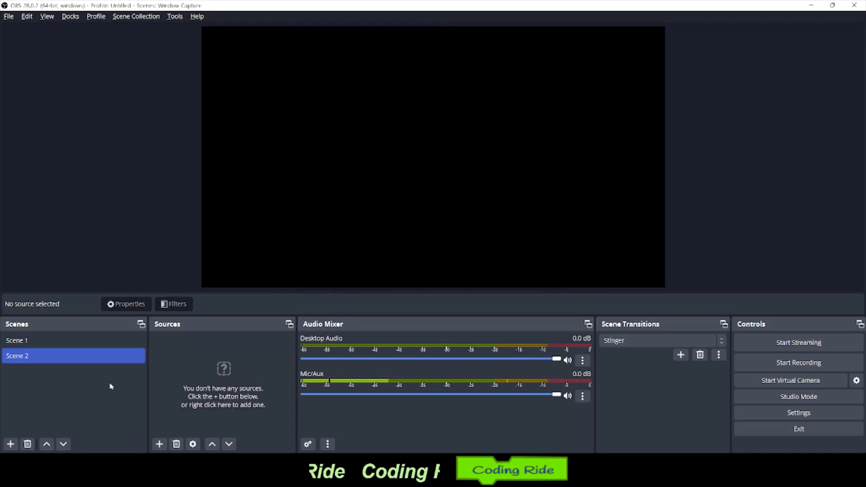
{"action": "left_click", "coordinate": [160, 443]}
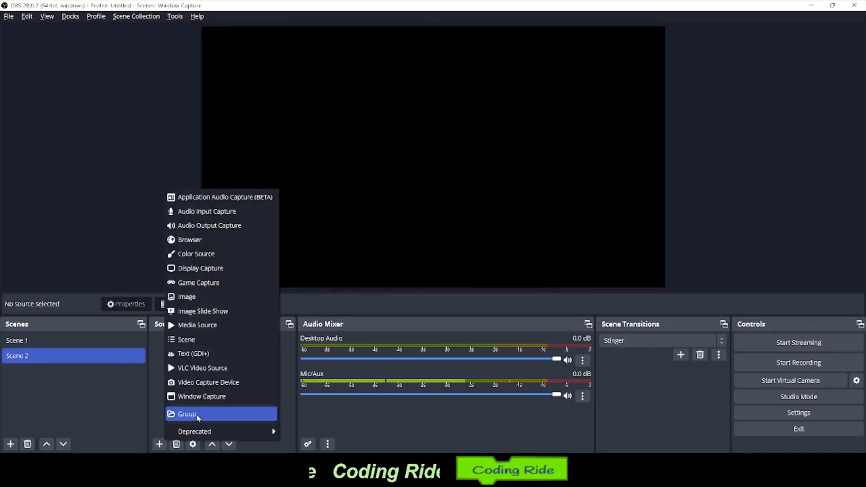
{"action": "left_click", "coordinate": [216, 397]}
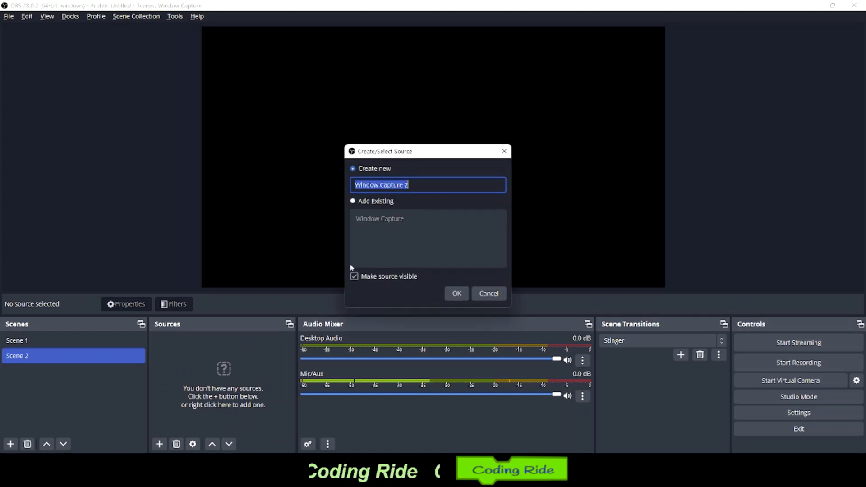
{"action": "left_click", "coordinate": [452, 298]}
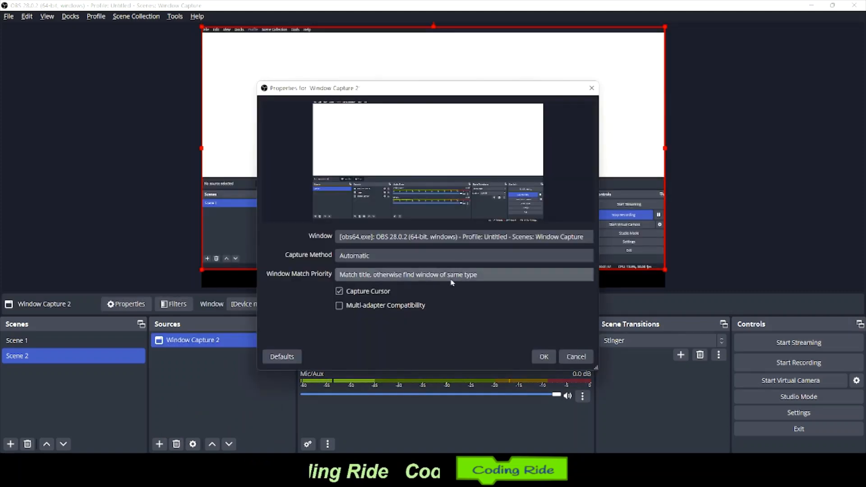
{"action": "left_click", "coordinate": [391, 239]}
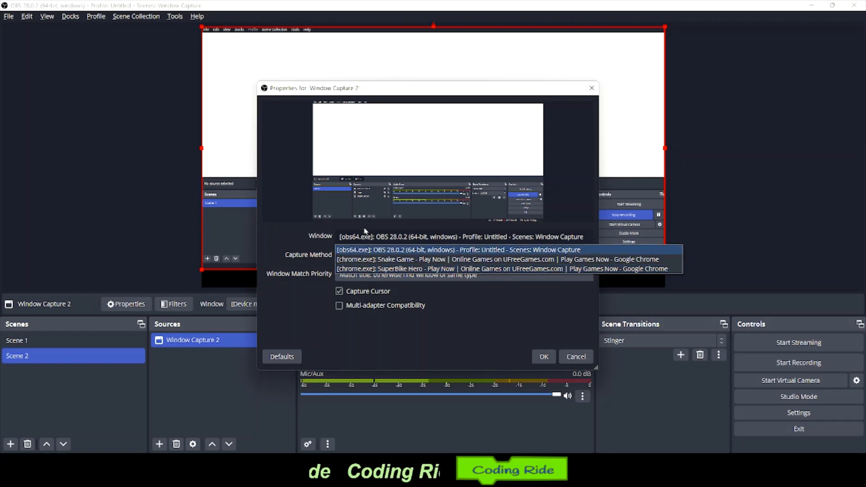
{"action": "left_click", "coordinate": [375, 261]}
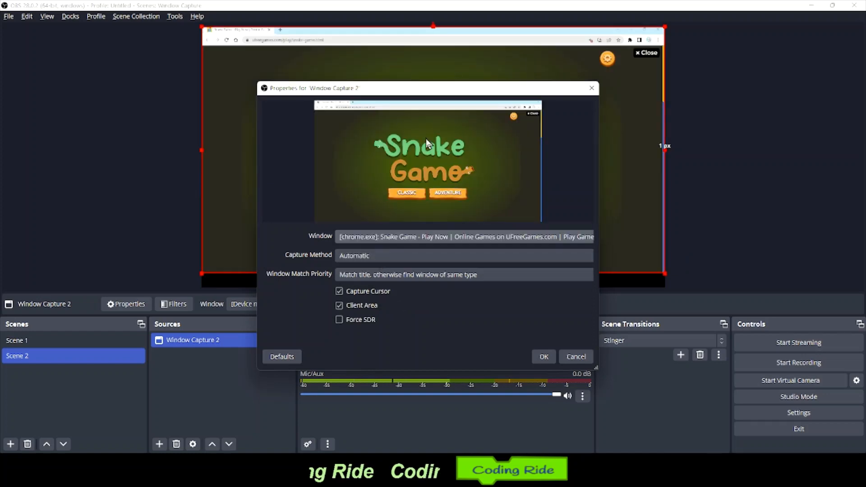
{"action": "left_click", "coordinate": [544, 357]}
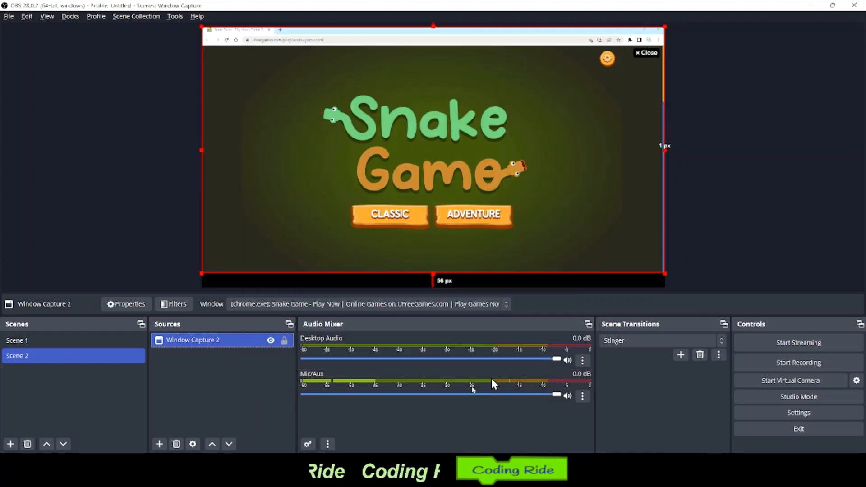
Shift the Snake Game capture about 27 px down in Scene 2, and switch back and forth between the two scenes.
{"action": "mouse_move", "coordinate": [412, 203]}
{"action": "left_mouse_down"}
{"action": "mouse_move", "coordinate": [412, 216]}
{"action": "mouse_move", "coordinate": [408, 210]}
{"action": "left_mouse_up"}
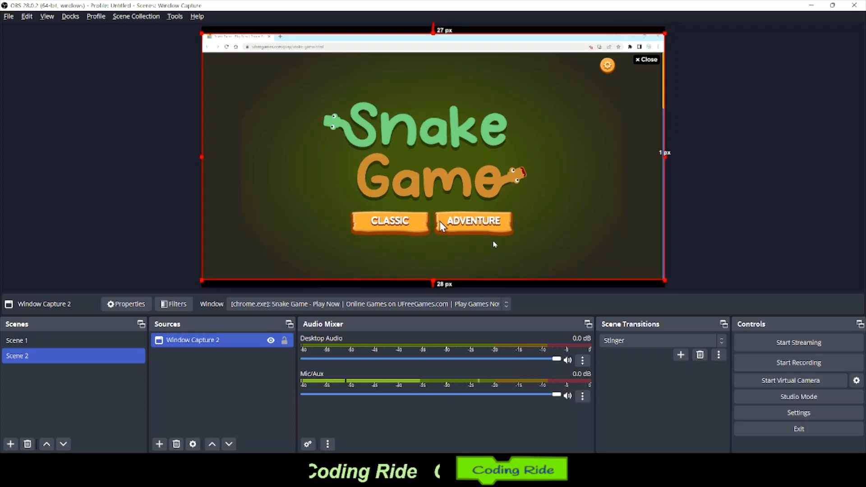
{"action": "left_click", "coordinate": [47, 340]}
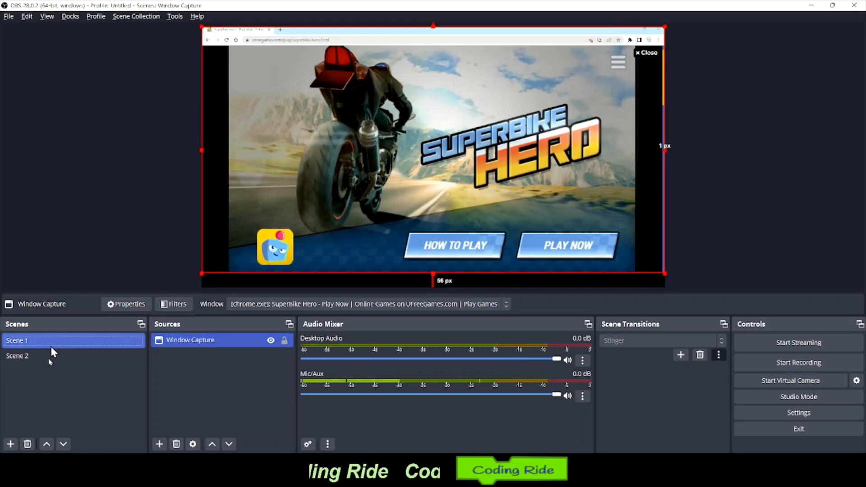
{"action": "left_click", "coordinate": [45, 357]}
{"action": "left_click", "coordinate": [45, 341]}
{"action": "left_click", "coordinate": [46, 356]}
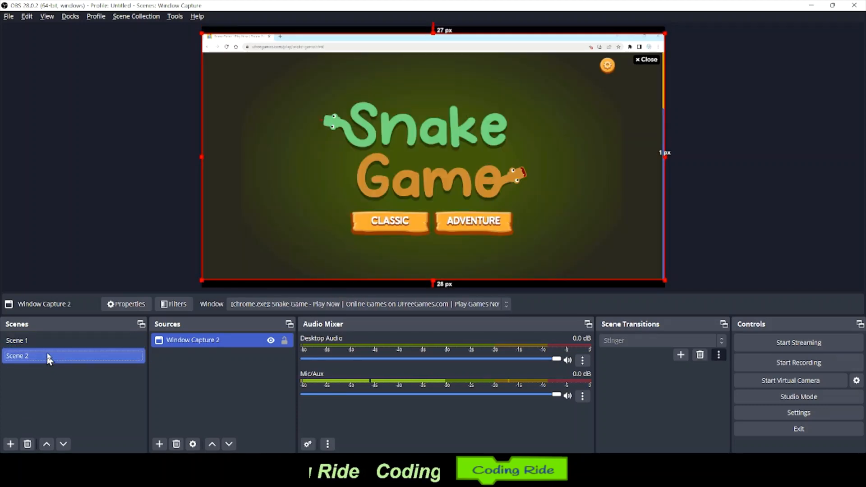
{"action": "left_click", "coordinate": [46, 341]}
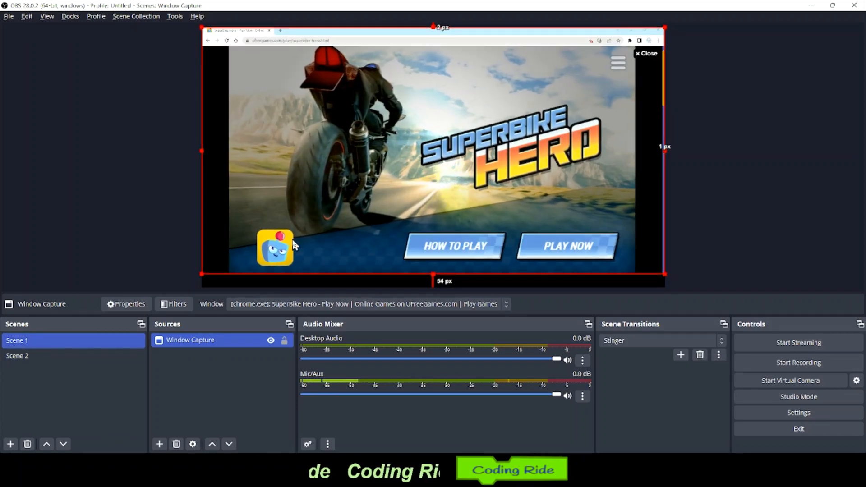
Align the window captures in Scene 1 and Scene 2 with the canvas's top edge, and deselect the Scene 2 source.
{"action": "mouse_move", "coordinate": [479, 123]}
{"action": "left_mouse_down"}
{"action": "mouse_move", "coordinate": [471, 118]}
{"action": "mouse_move", "coordinate": [479, 122]}
{"action": "left_mouse_up"}
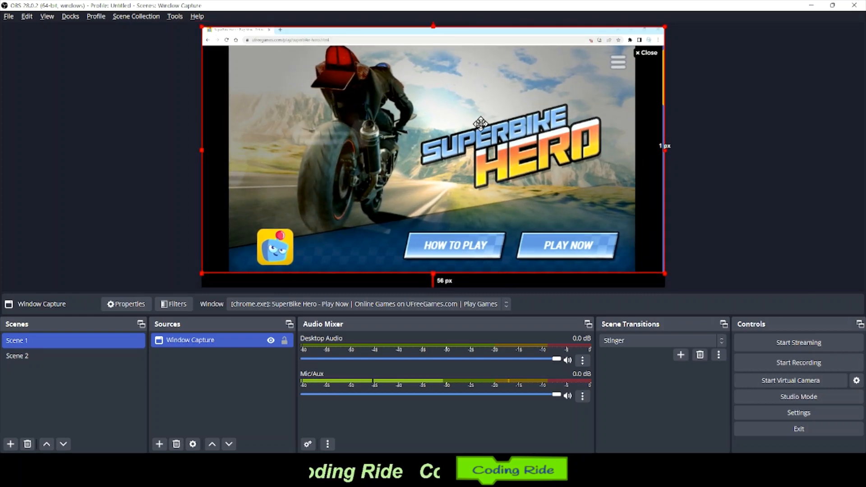
{"action": "left_click", "coordinate": [55, 358]}
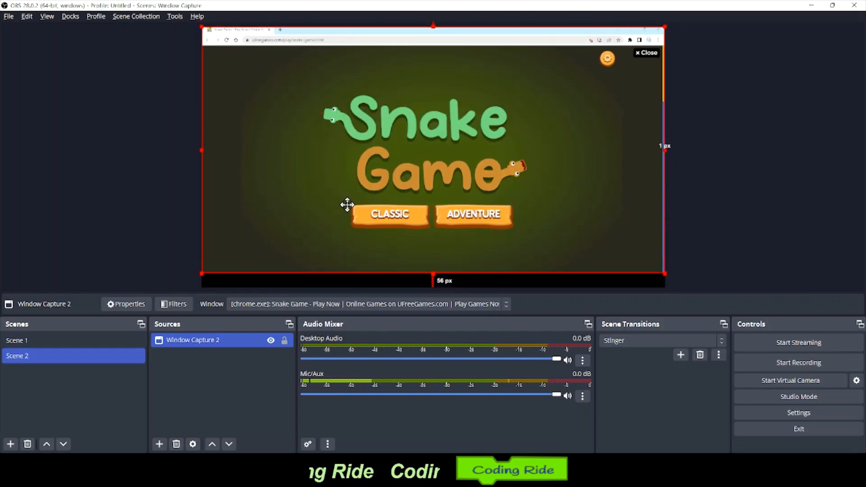
{"action": "left_click", "coordinate": [161, 376]}
Switch repeatedly between Scene 1 and Scene 2 to test the Stinger transition, ending on Scene 1.
{"action": "left_click", "coordinate": [113, 341]}
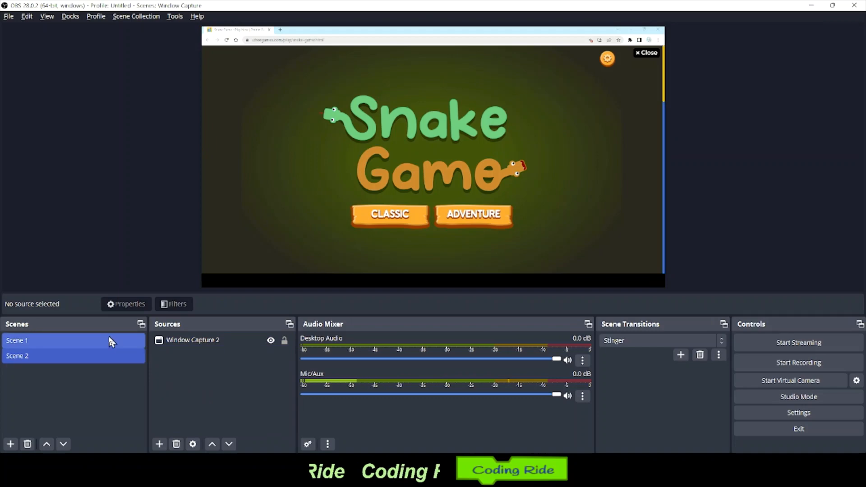
{"action": "left_click", "coordinate": [118, 355]}
{"action": "left_click", "coordinate": [110, 344]}
{"action": "left_click", "coordinate": [99, 358]}
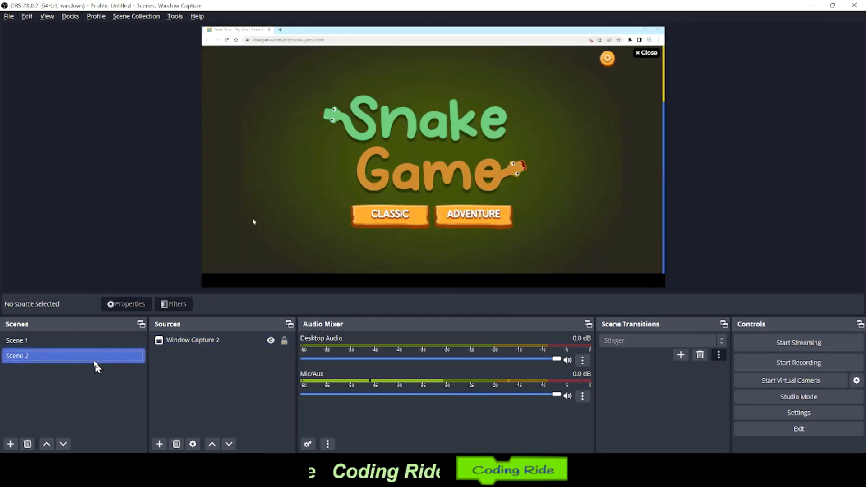
{"action": "left_click", "coordinate": [94, 344]}
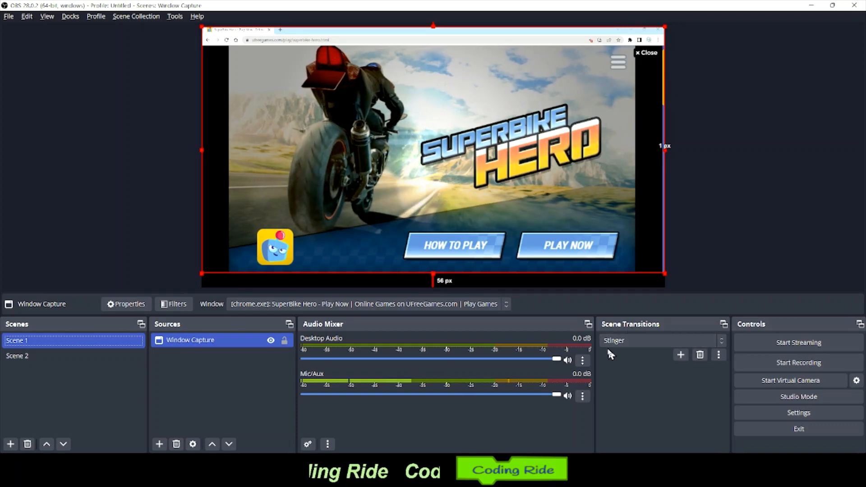
Set the scene transition to Cut and test it by switching between the two scenes, ending on Scene 2.
{"action": "left_click", "coordinate": [630, 340]}
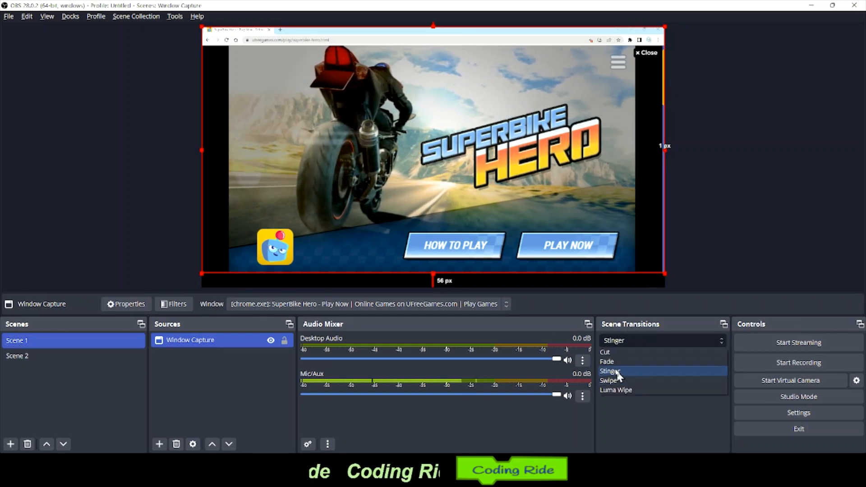
{"action": "left_click", "coordinate": [609, 351]}
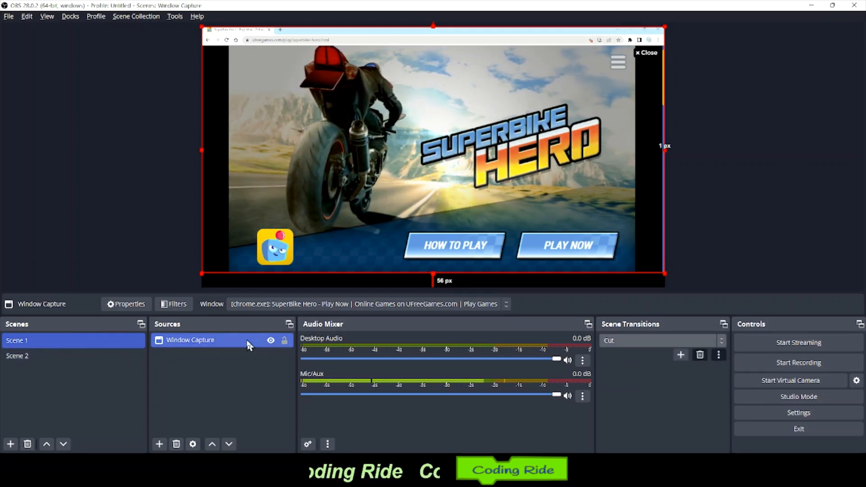
{"action": "left_click", "coordinate": [44, 360]}
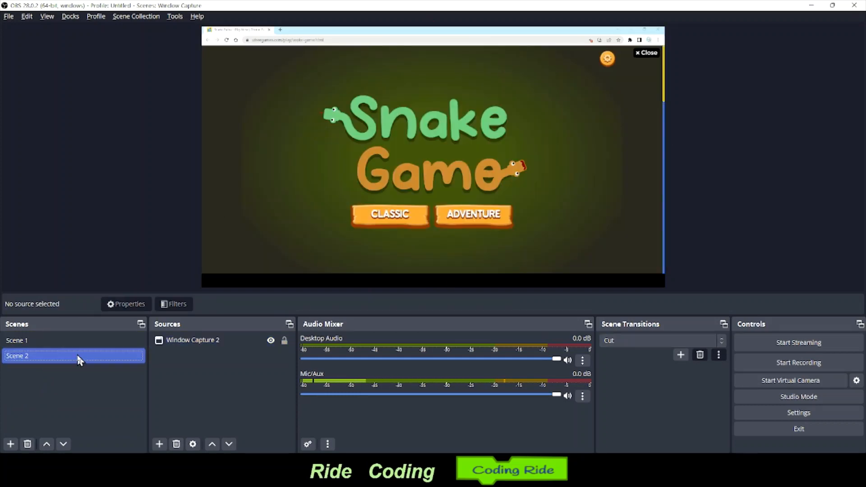
{"action": "left_click", "coordinate": [56, 342]}
{"action": "left_click", "coordinate": [36, 357]}
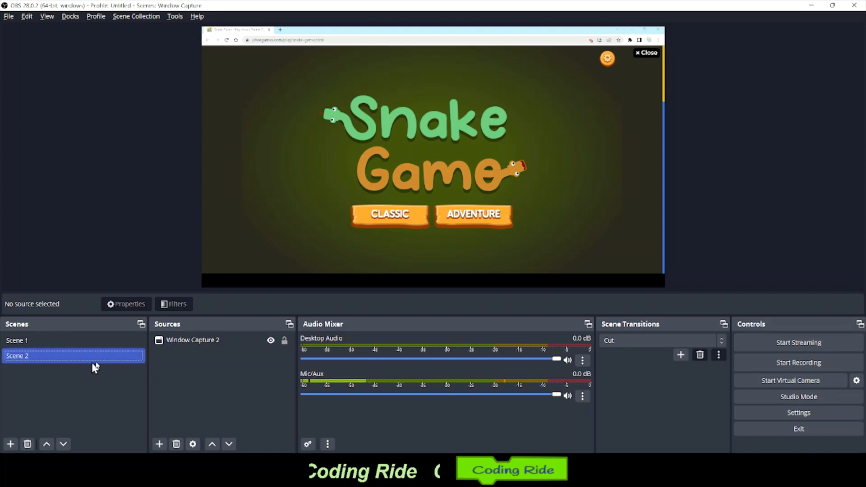
Set the scene transition to Fade and test it by switching to Scene 1.
{"action": "left_click", "coordinate": [708, 340]}
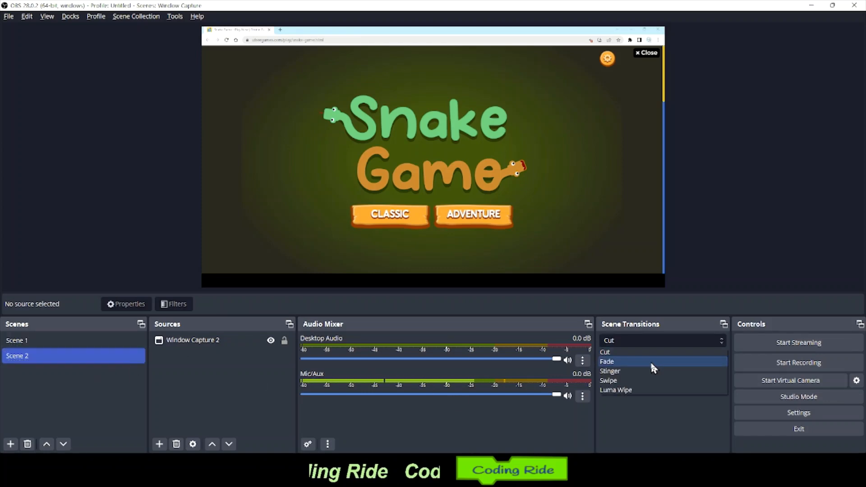
{"action": "left_click", "coordinate": [644, 356]}
{"action": "left_click", "coordinate": [20, 345]}
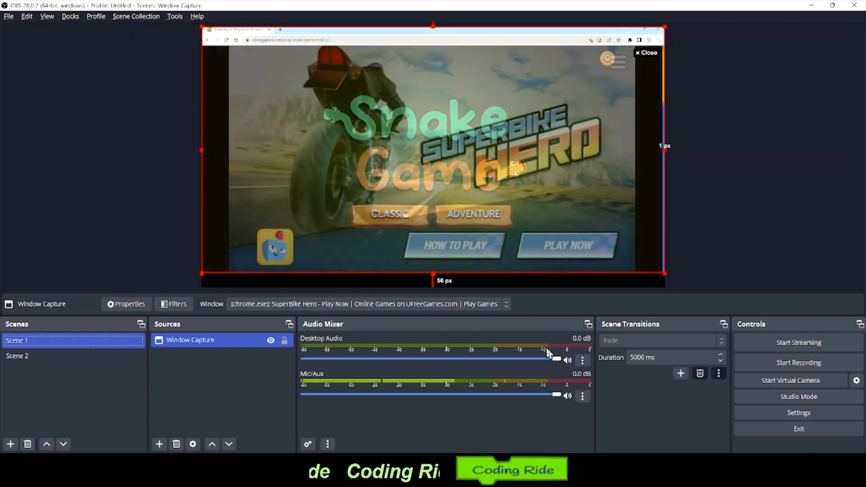
Set the Fade transition's duration to 3000 ms and test it by switching to Scene 2.
{"action": "double_click", "coordinate": [631, 358]}
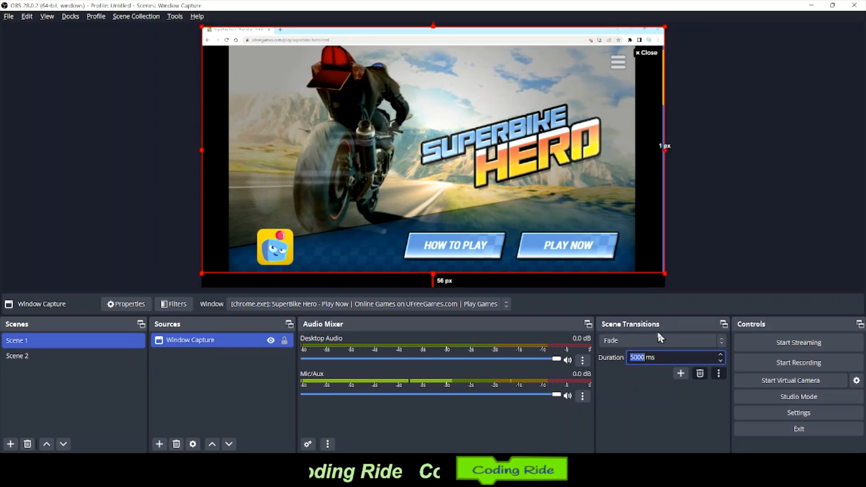
{"action": "type", "text": "25"}
{"action": "key", "text": "BackSpace"}
{"action": "key", "text": "BackSpace"}
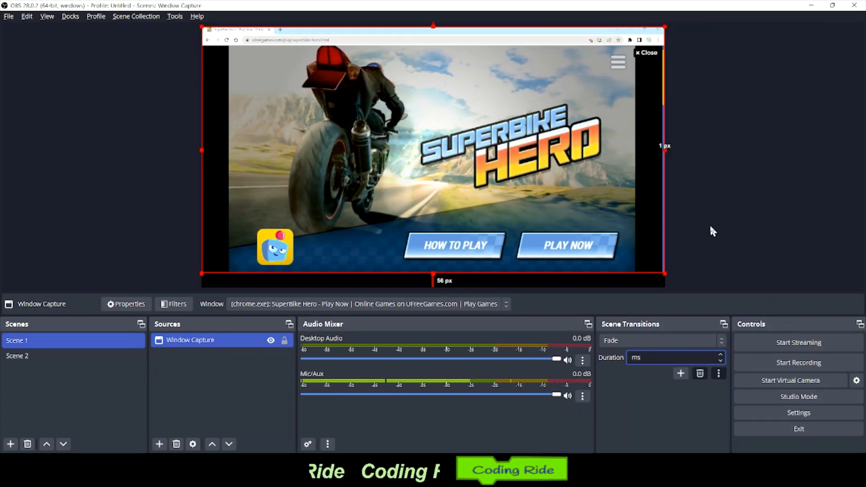
{"action": "type", "text": "300"}
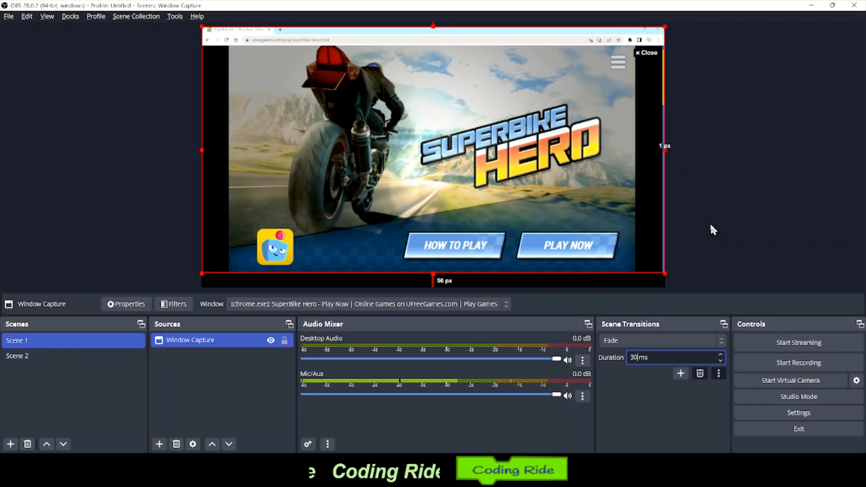
{"action": "left_click", "coordinate": [702, 214]}
{"action": "type", "text": "00"}
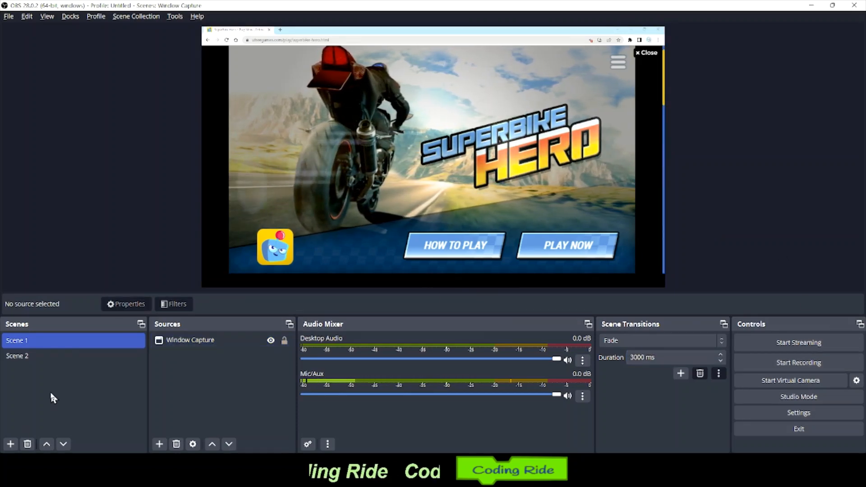
{"action": "left_click", "coordinate": [75, 354]}
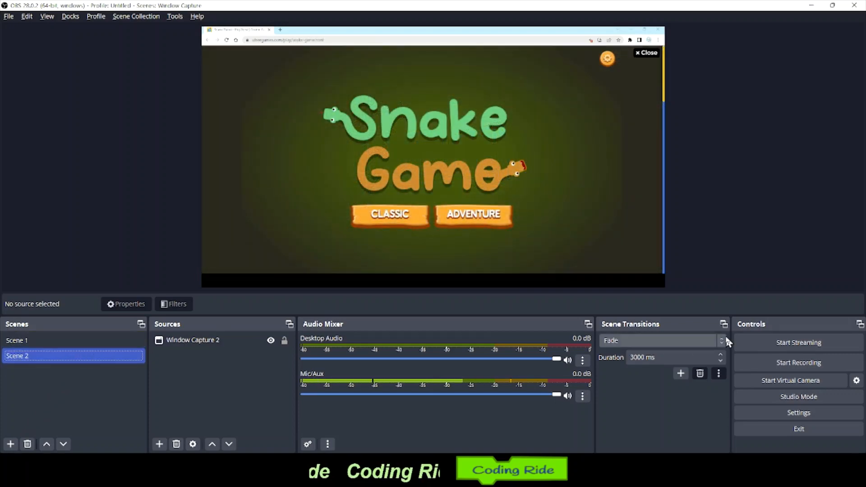
Set the scene transition to Swipe and test it by switching to Scene 1.
{"action": "left_click", "coordinate": [712, 340]}
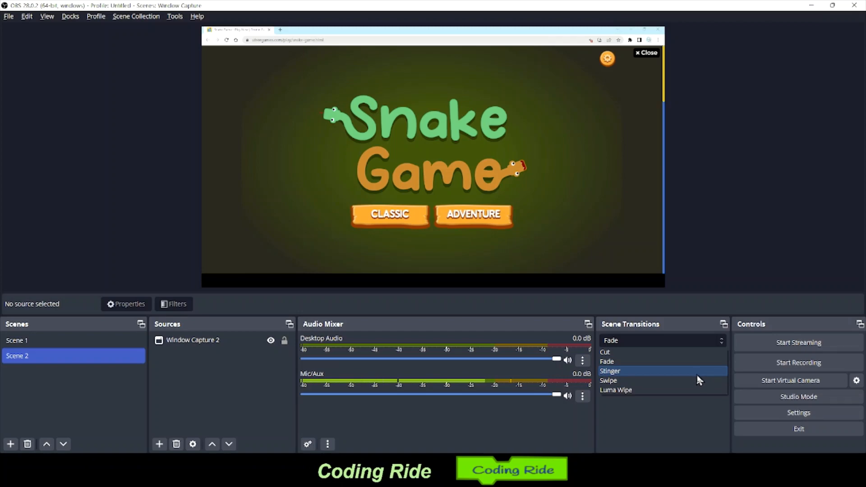
{"action": "left_click", "coordinate": [698, 380]}
{"action": "left_click", "coordinate": [27, 340]}
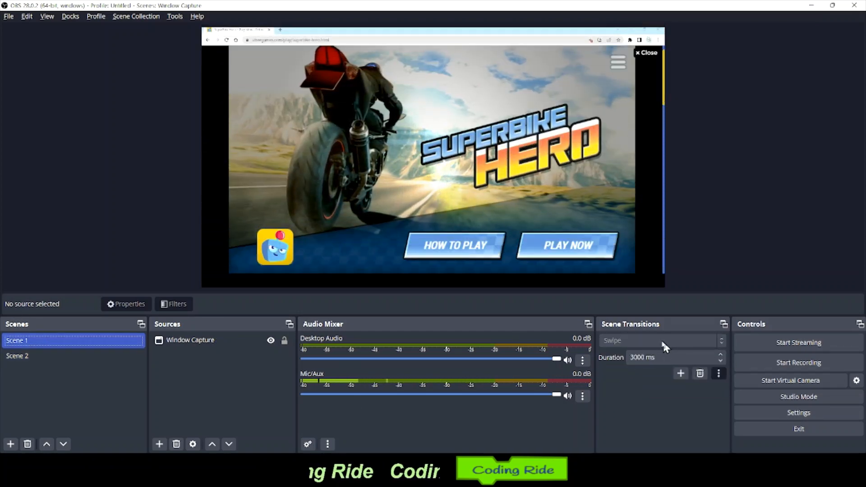
Set the scene transition to Luma Wipe, open its properties and preview the wipe with the Sinus 9 image, not inverted.
{"action": "left_click", "coordinate": [715, 341]}
{"action": "left_click", "coordinate": [691, 393]}
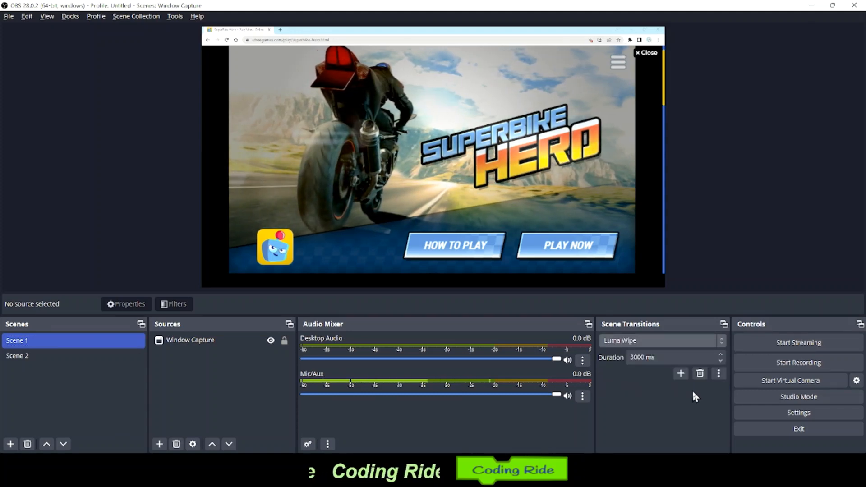
{"action": "left_click", "coordinate": [720, 373]}
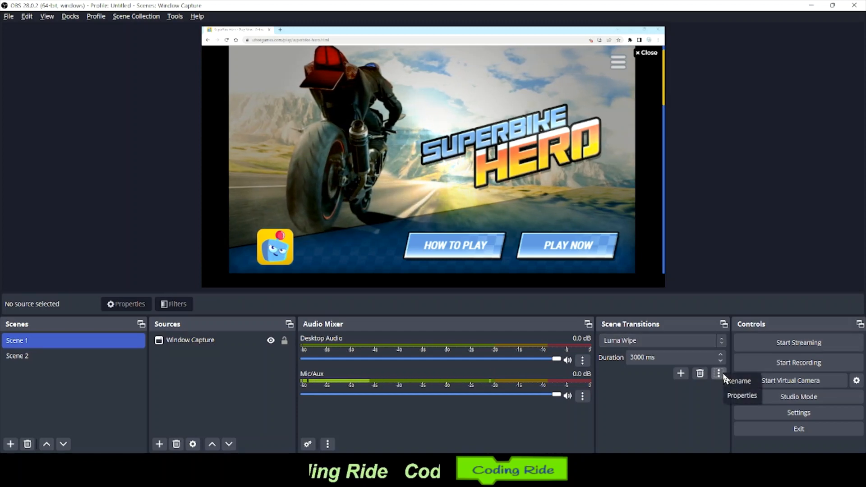
{"action": "left_click", "coordinate": [748, 397]}
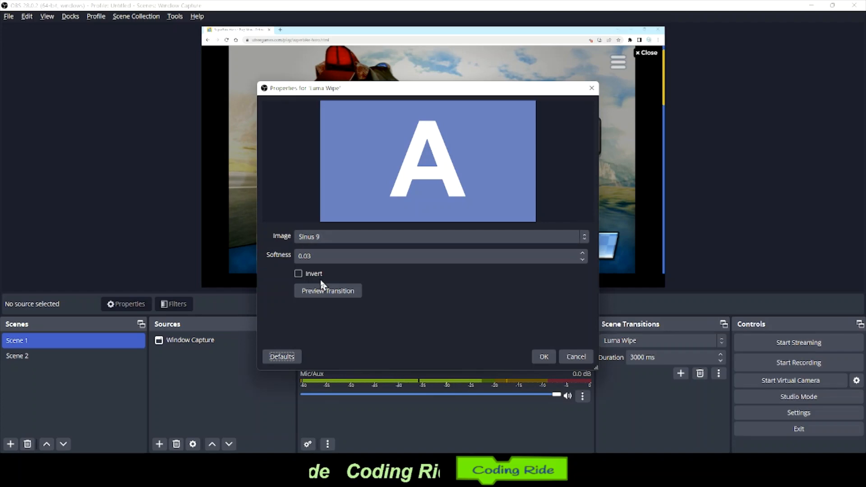
{"action": "left_click", "coordinate": [299, 274]}
{"action": "left_click", "coordinate": [299, 273]}
{"action": "left_click", "coordinate": [328, 291]}
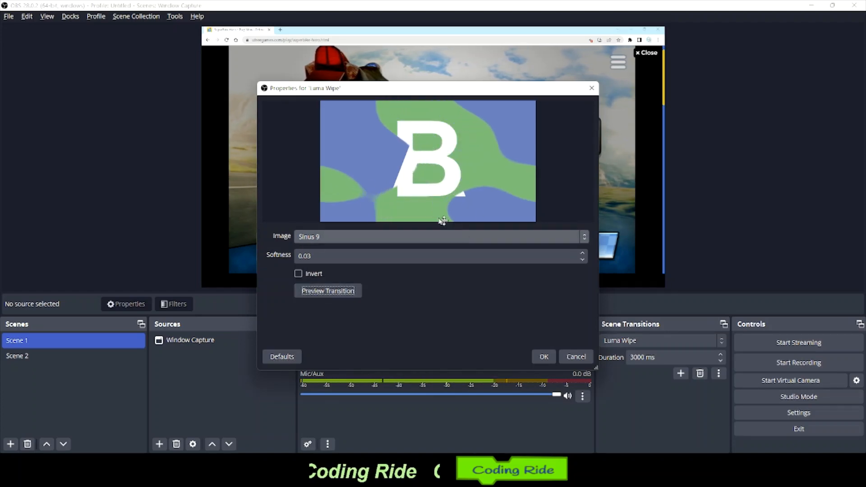
Change the Luma Wipe image to Fan and preview the transition.
{"action": "left_click", "coordinate": [336, 237]}
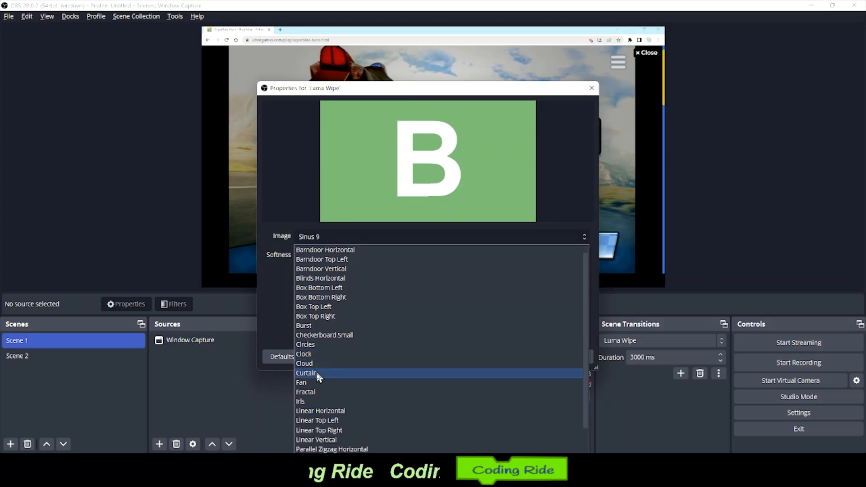
{"action": "scroll", "coordinate": [316, 374], "scroll_direction": "down", "scroll_amount": 1}
{"action": "left_click", "coordinate": [318, 385]}
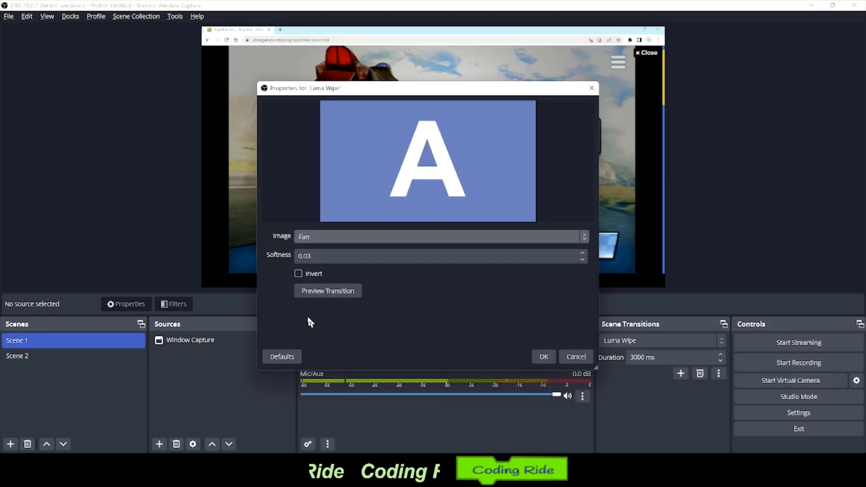
{"action": "left_click", "coordinate": [307, 290]}
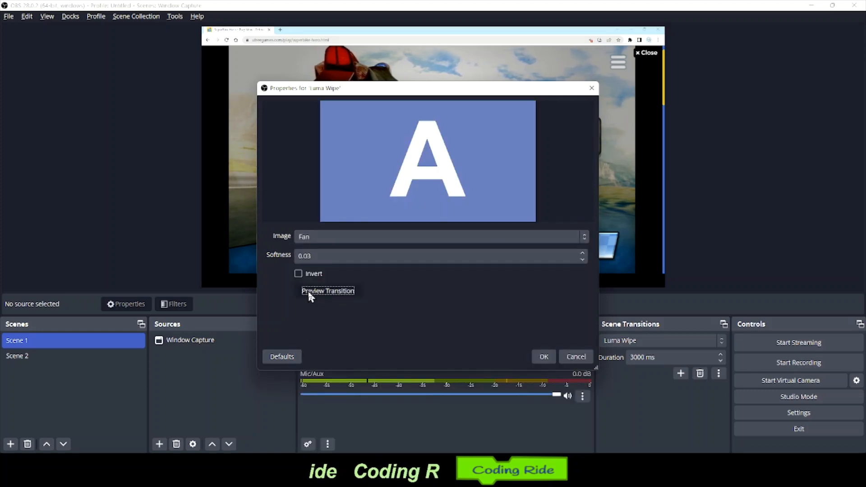
Change the Luma Wipe image to Strips Vertical and preview the transition.
{"action": "left_click", "coordinate": [442, 238]}
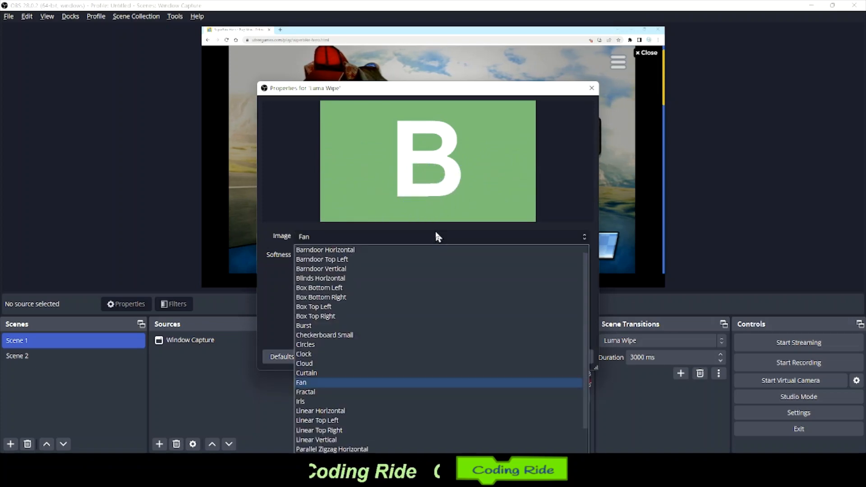
{"action": "scroll", "coordinate": [437, 361], "scroll_direction": "down", "scroll_amount": 3}
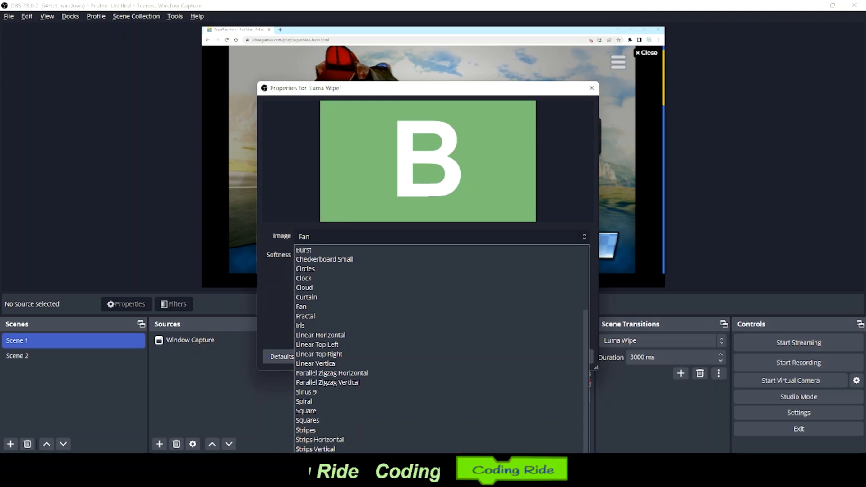
{"action": "left_click", "coordinate": [315, 449]}
{"action": "left_click", "coordinate": [297, 288]}
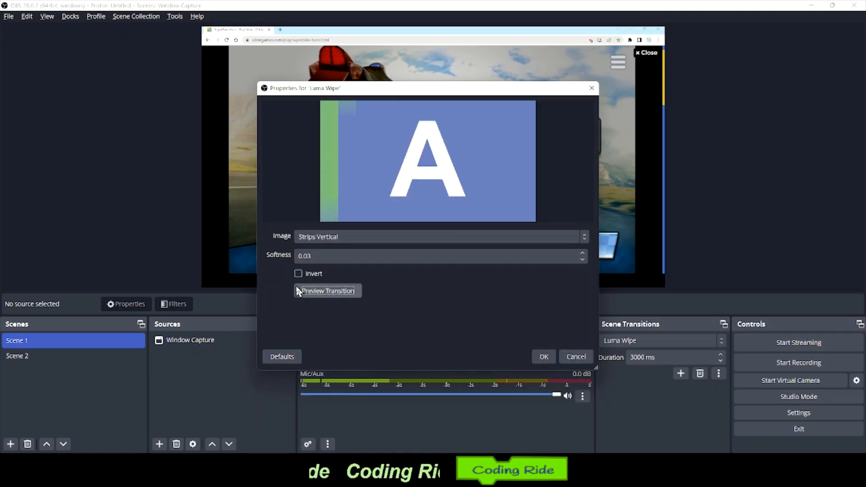
Change the Luma Wipe image to Zigzag Horizontal and preview the transition.
{"action": "left_click", "coordinate": [353, 235]}
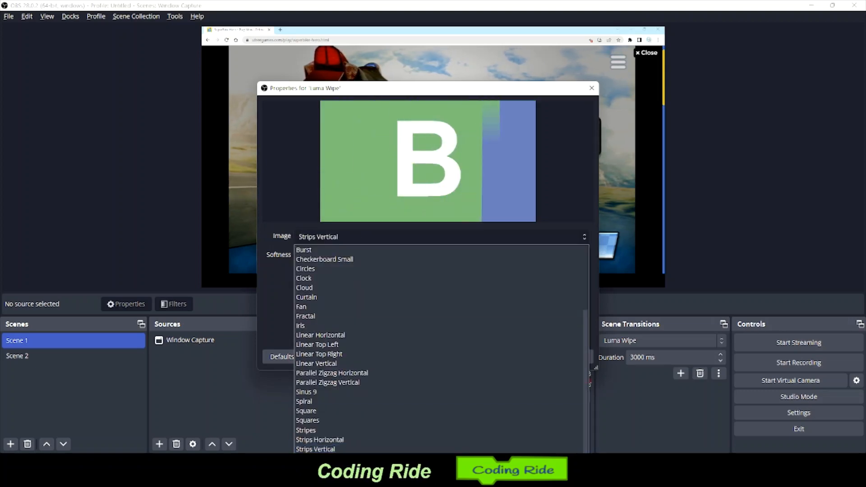
{"action": "left_click", "coordinate": [315, 458]}
{"action": "left_click", "coordinate": [303, 295]}
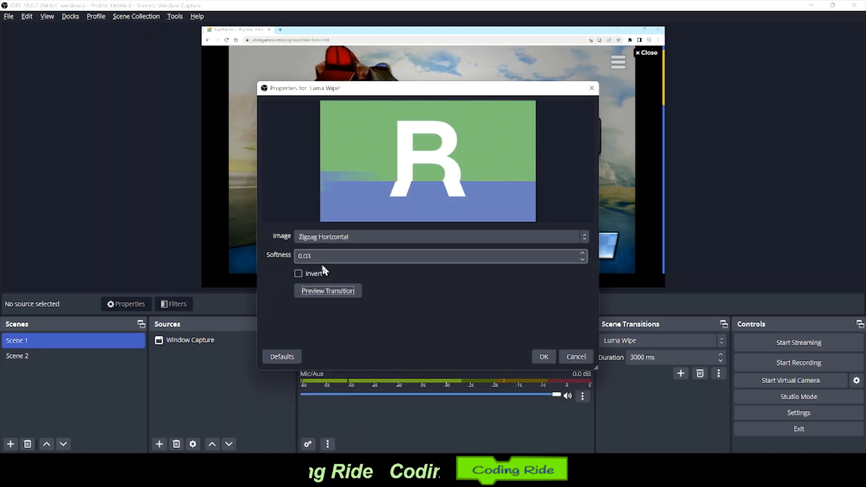
Set the Luma Wipe softness to 0.1, preview the transition and accept the properties.
{"action": "left_click", "coordinate": [317, 259]}
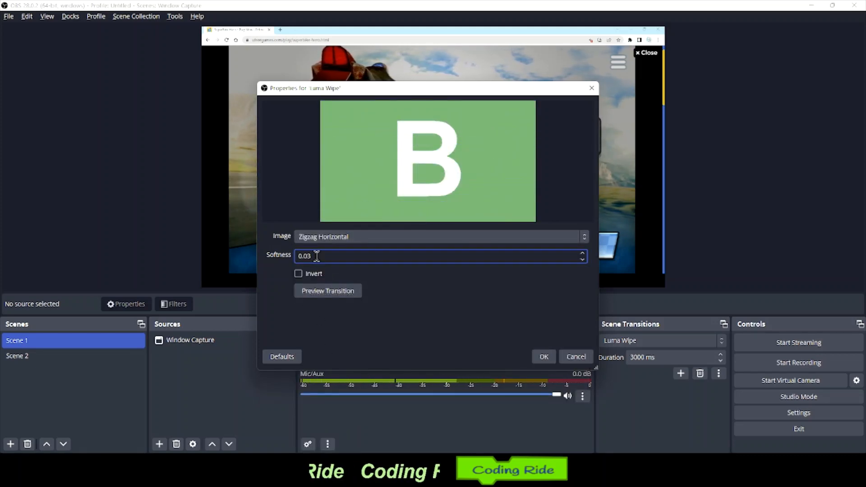
{"action": "key", "text": "BackSpace"}
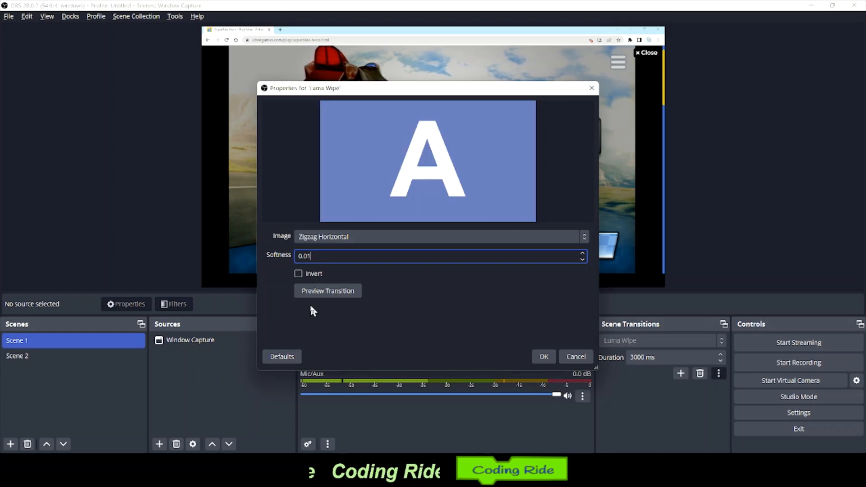
{"action": "type", "text": "1"}
{"action": "key", "text": "BackSpace"}
{"action": "key", "text": "BackSpace"}
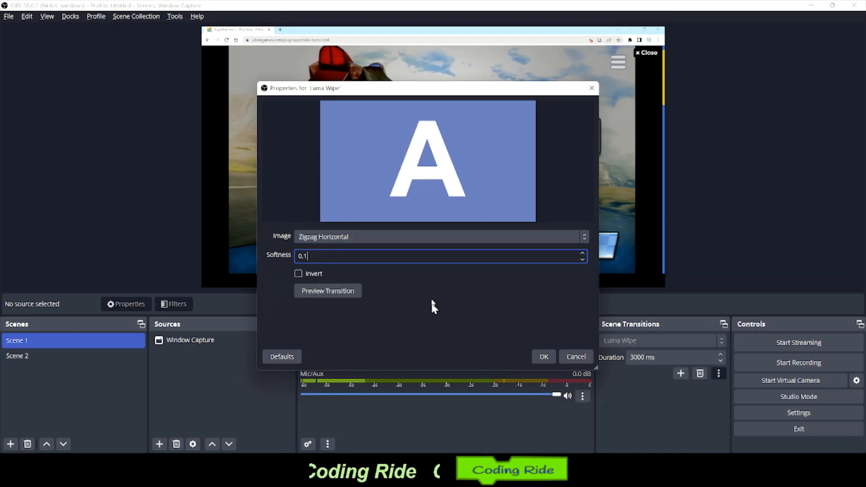
{"action": "left_click", "coordinate": [344, 291]}
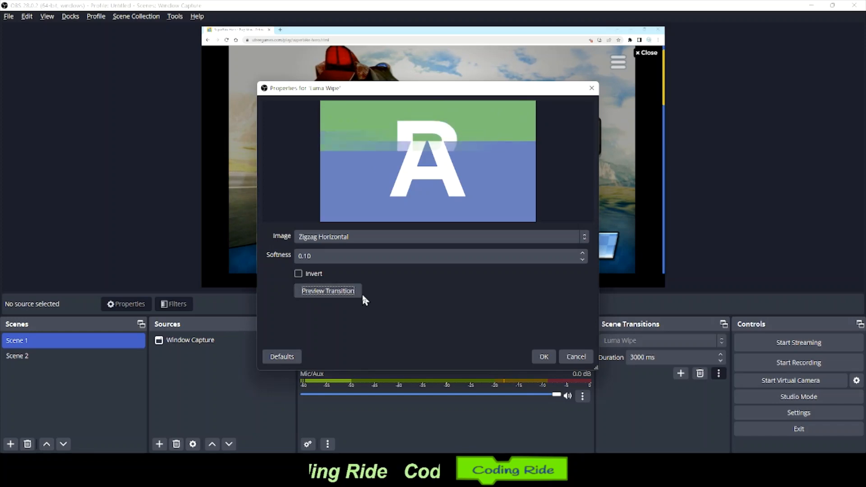
{"action": "left_click", "coordinate": [543, 356]}
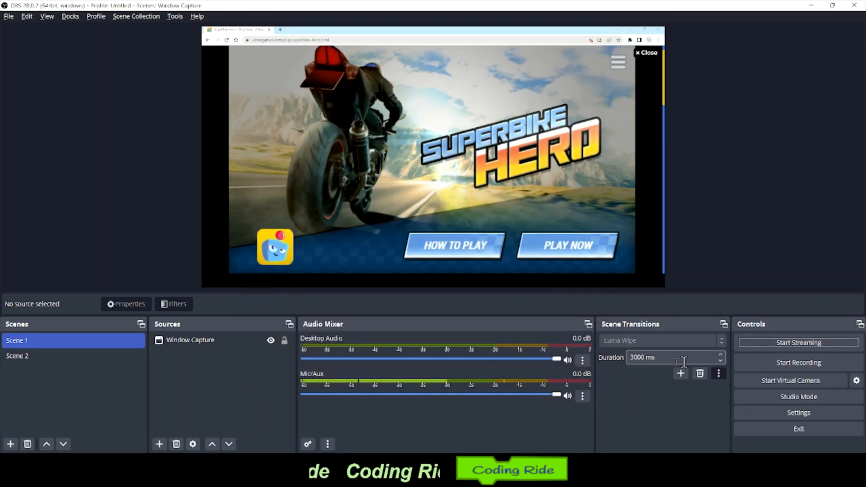
Set the Luma Wipe duration to 2000 ms and test it by switching to Scene 2.
{"action": "double_click", "coordinate": [631, 357]}
{"action": "type", "text": "200"}
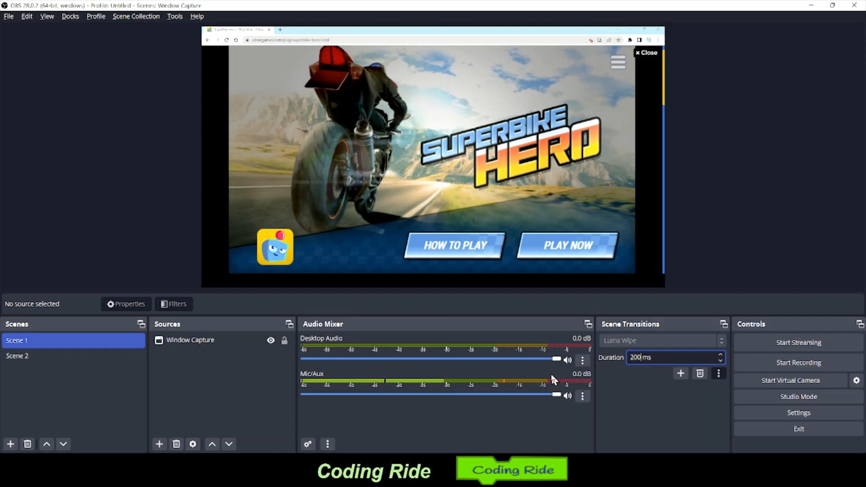
{"action": "type", "text": "0"}
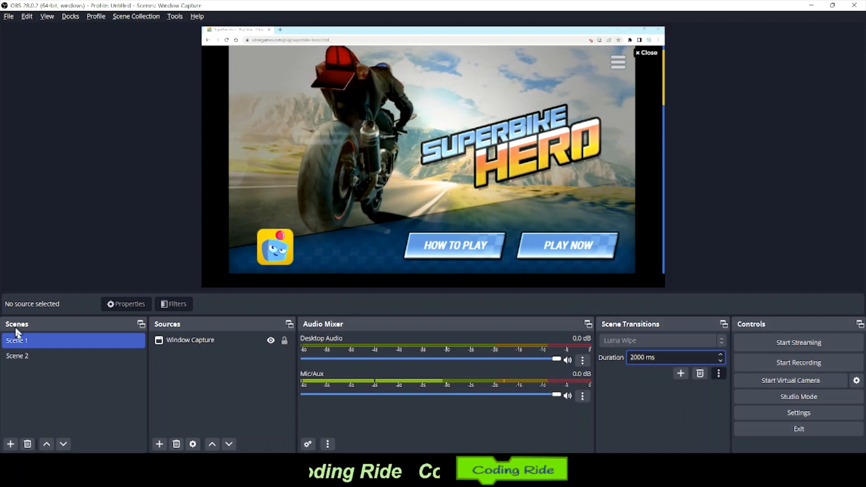
{"action": "left_click", "coordinate": [23, 355]}
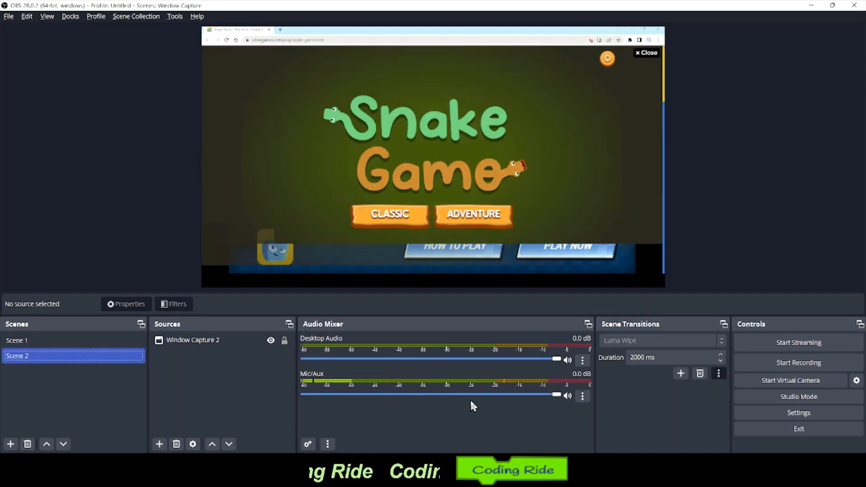
Set the Luma Wipe duration to 3000 ms and test it by switching between the scenes, ending on Scene 1.
{"action": "left_click", "coordinate": [630, 357]}
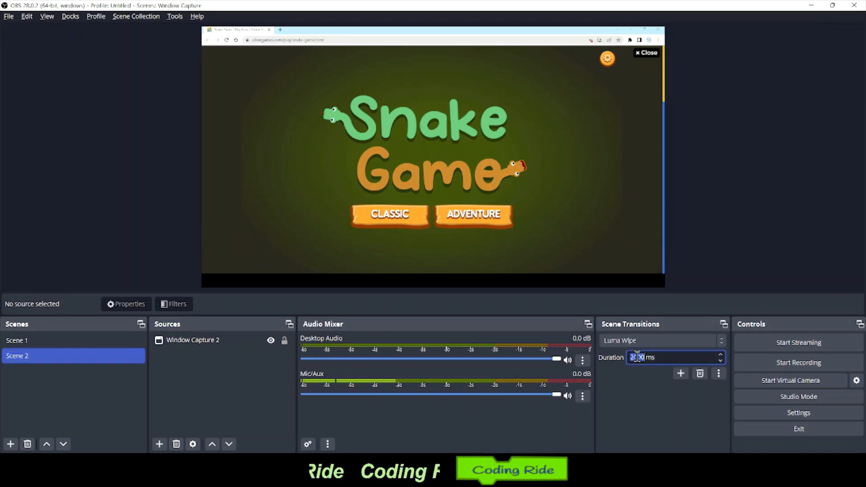
{"action": "type", "text": "3000"}
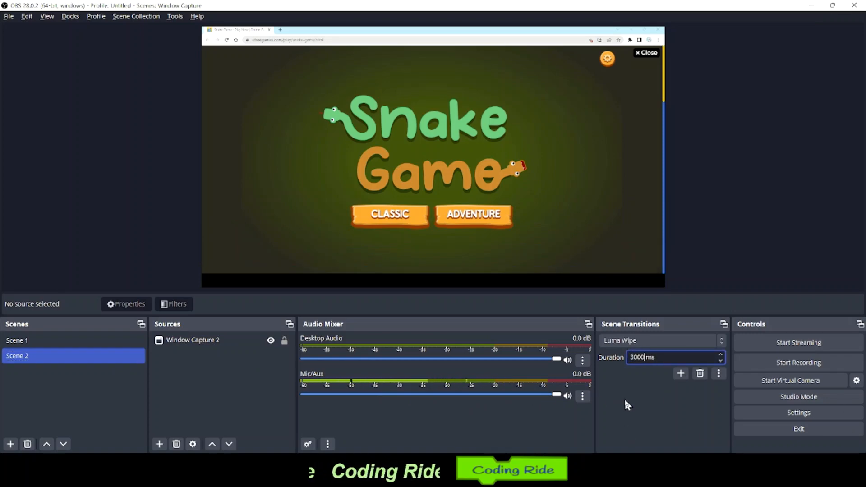
{"action": "left_click", "coordinate": [9, 346]}
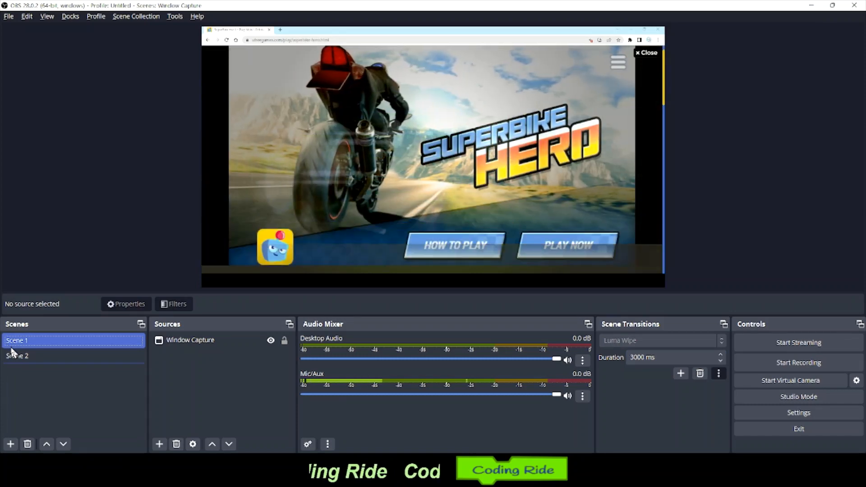
{"action": "left_click", "coordinate": [22, 356]}
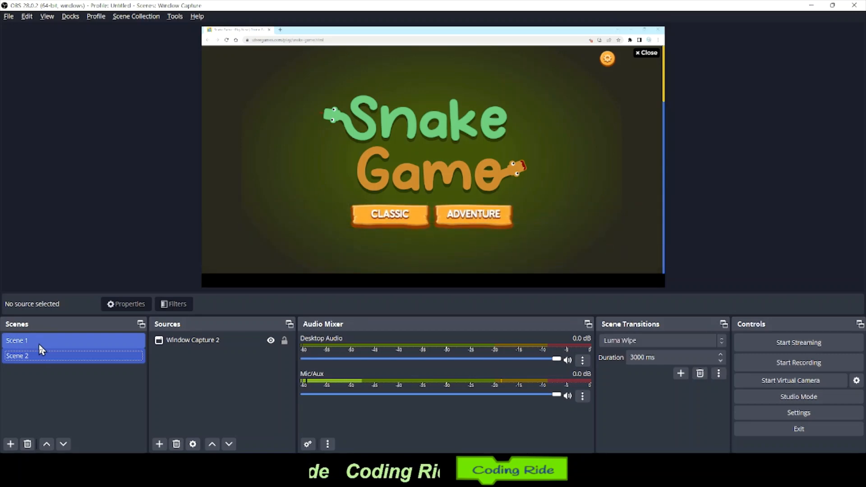
{"action": "left_click", "coordinate": [55, 342]}
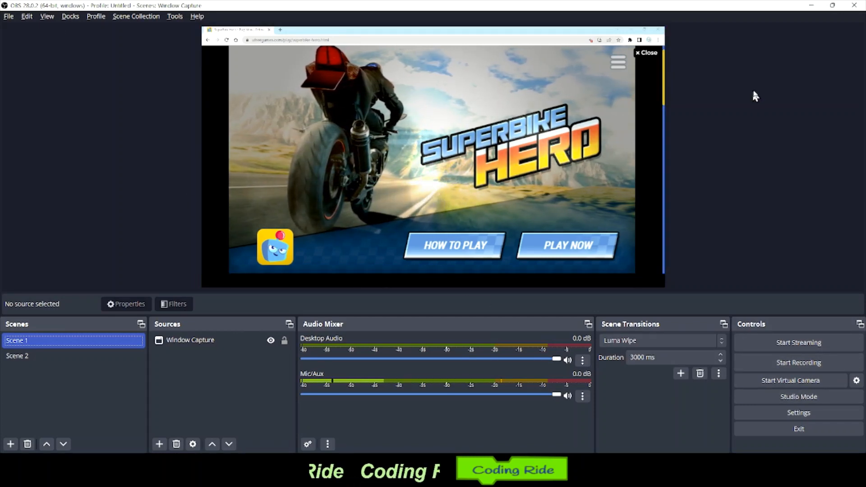
In the hotkey settings, assign Num 2 as the hotkey for switching to Scene 2.
{"action": "left_click", "coordinate": [637, 179]}
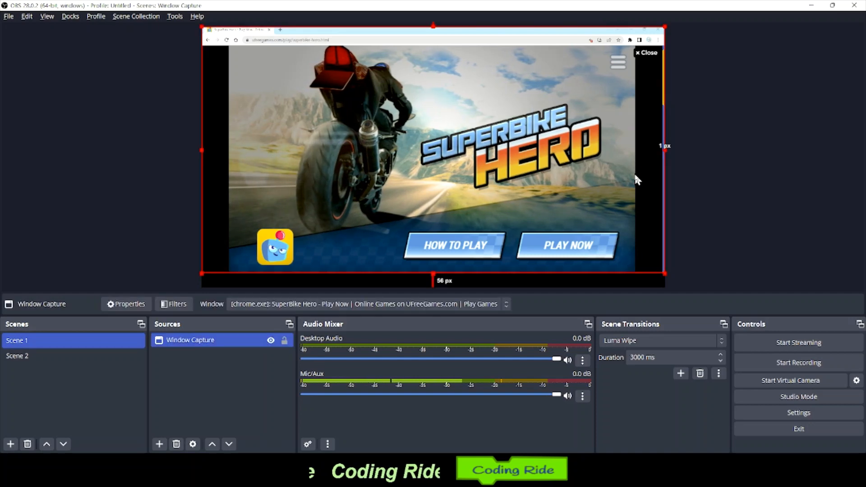
{"action": "left_click", "coordinate": [766, 416]}
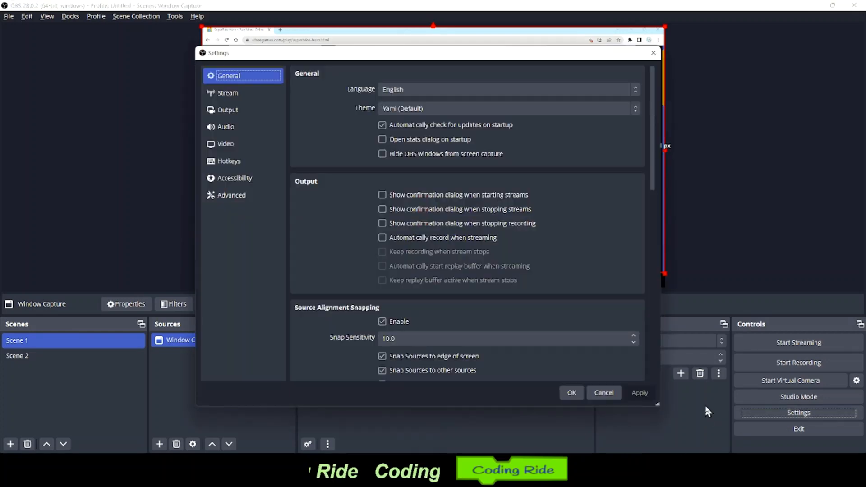
{"action": "left_click", "coordinate": [239, 164]}
{"action": "scroll", "coordinate": [488, 281], "scroll_direction": "down", "scroll_amount": 2}
{"action": "scroll", "coordinate": [488, 281], "scroll_direction": "down", "scroll_amount": 5}
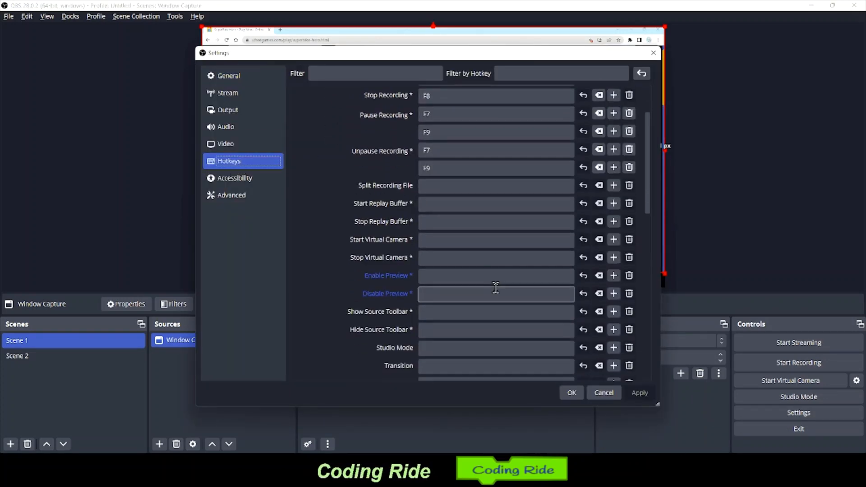
{"action": "scroll", "coordinate": [519, 284], "scroll_direction": "down", "scroll_amount": 3}
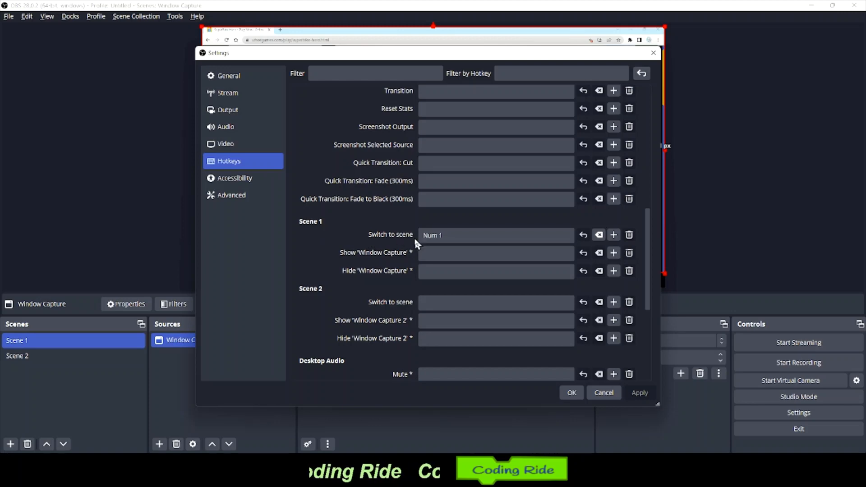
{"action": "left_click", "coordinate": [473, 241]}
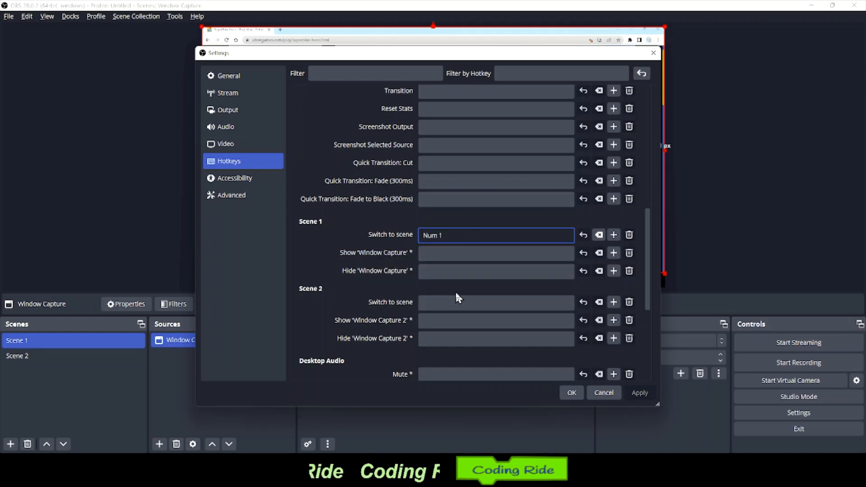
{"action": "left_click", "coordinate": [460, 303]}
{"action": "key", "text": "KP_2"}
Look through the rest of the hotkey list and accept the settings.
{"action": "scroll", "coordinate": [539, 325], "scroll_direction": "down", "scroll_amount": 3}
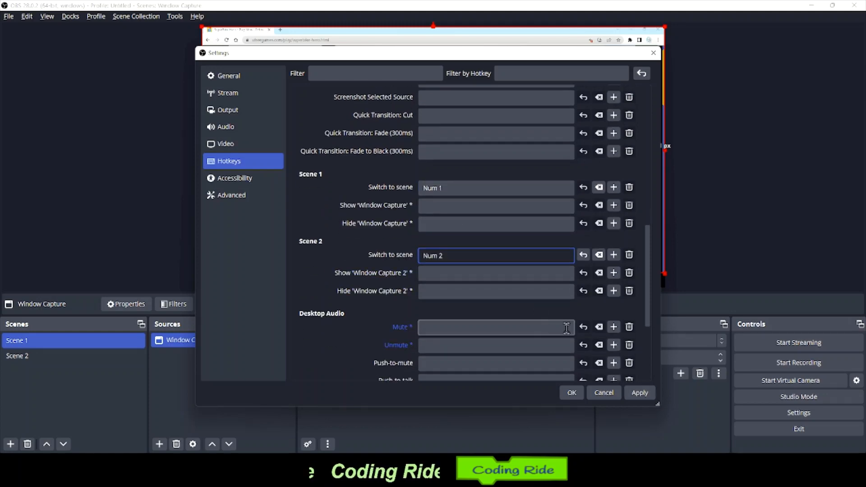
{"action": "scroll", "coordinate": [457, 218], "scroll_direction": "up", "scroll_amount": 1}
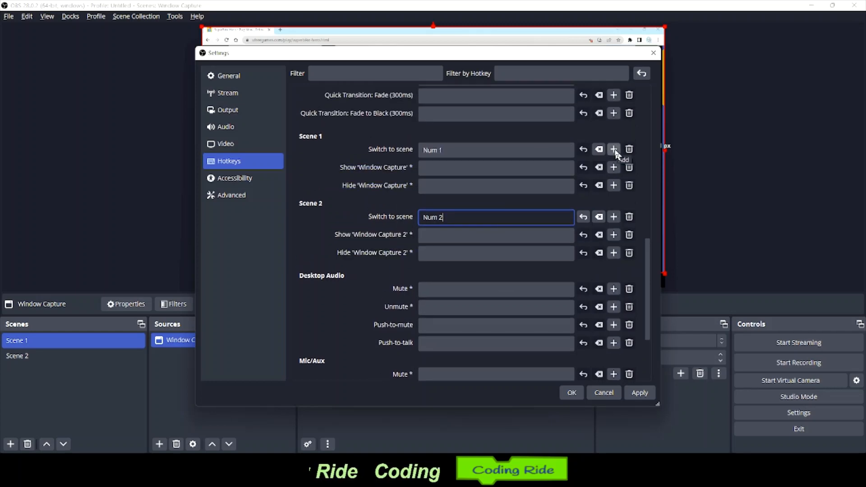
{"action": "scroll", "coordinate": [615, 271], "scroll_direction": "up", "scroll_amount": 1}
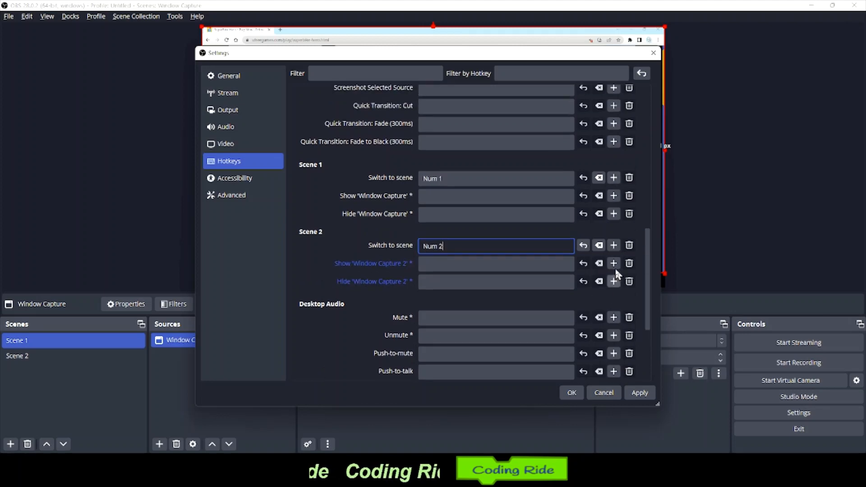
{"action": "left_click_drag", "start_coordinate": [649, 301], "coordinate": [630, 112]}
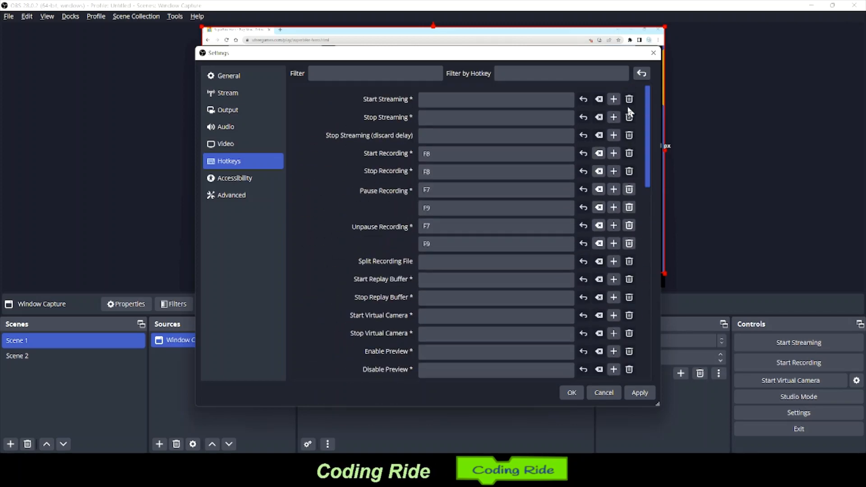
{"action": "left_click_drag", "start_coordinate": [647, 158], "coordinate": [646, 386]}
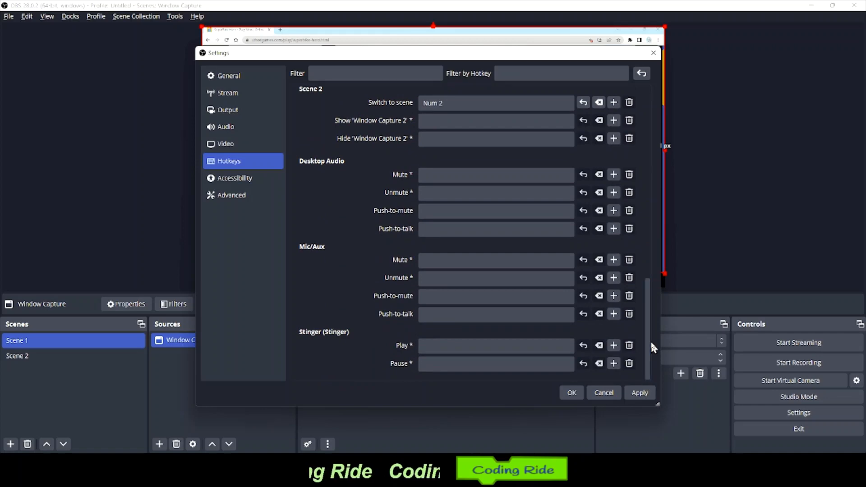
{"action": "left_click", "coordinate": [571, 392]}
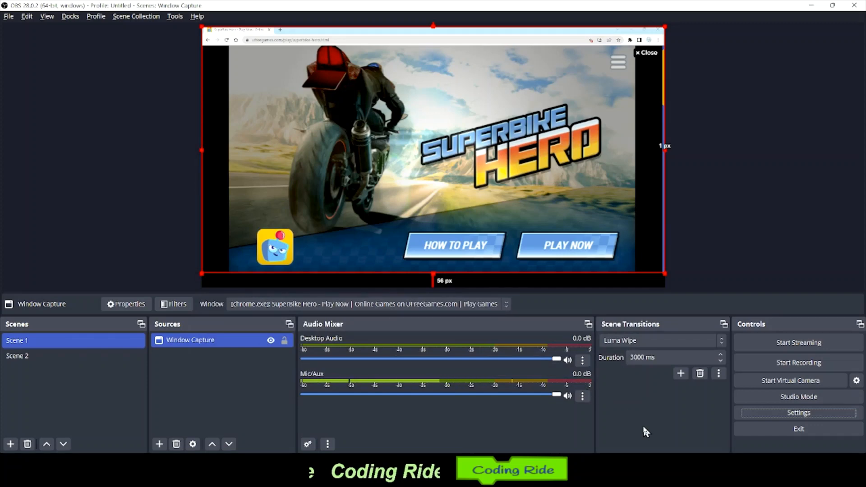
Test the scene hotkeys by switching repeatedly between Scene 2 and Scene 1, ending on Scene 1.
{"action": "key", "text": "2"}
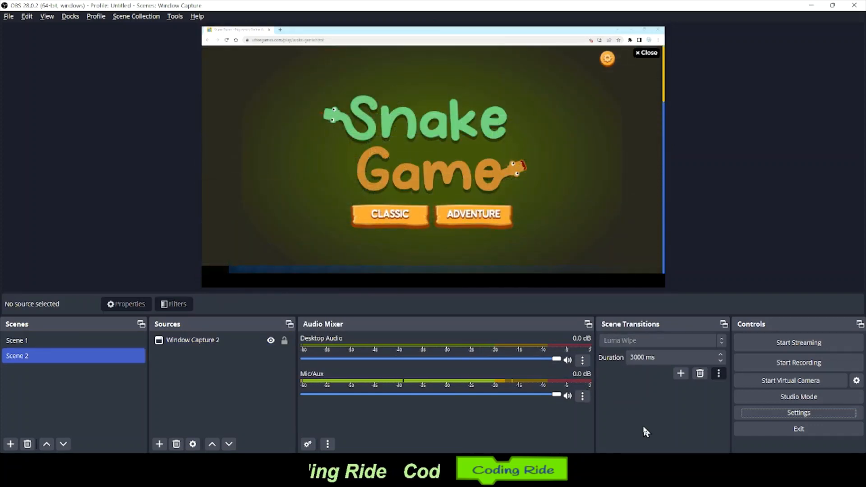
{"action": "key", "text": "1"}
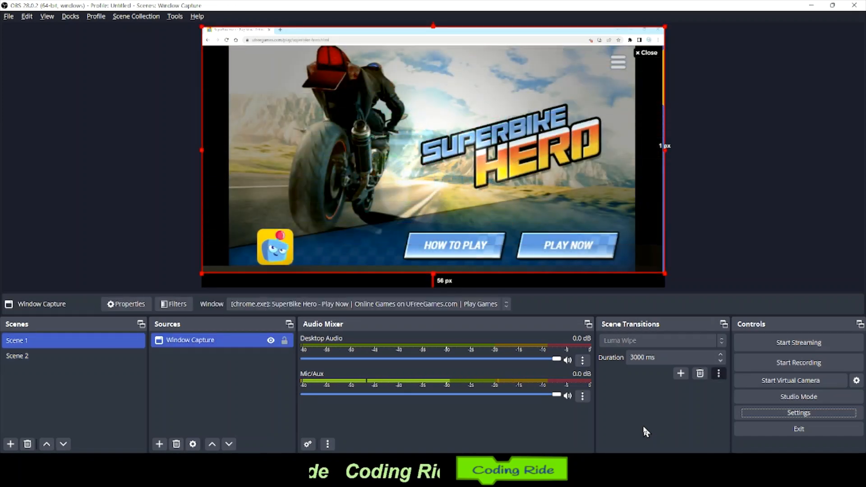
{"action": "left_click", "coordinate": [784, 192]}
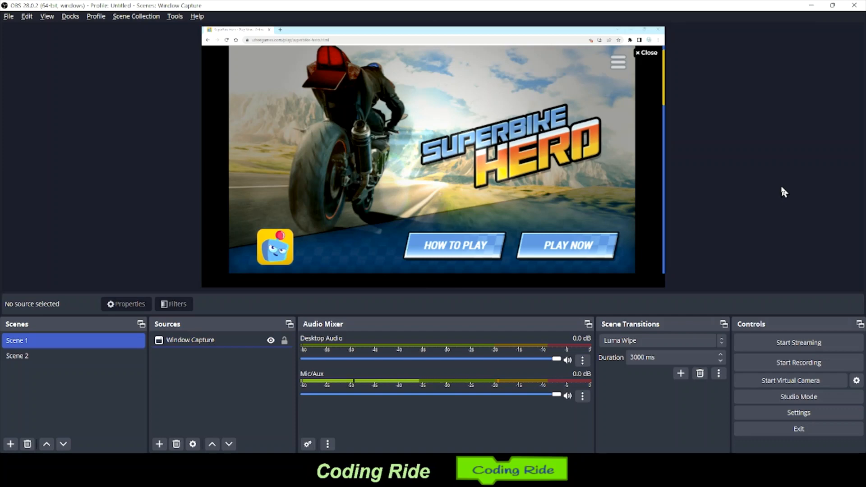
{"action": "key", "text": "2"}
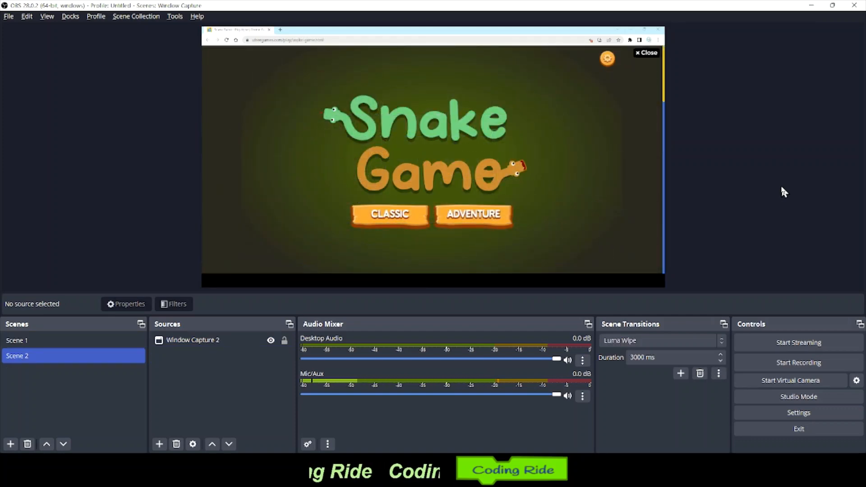
{"action": "key", "text": "1"}
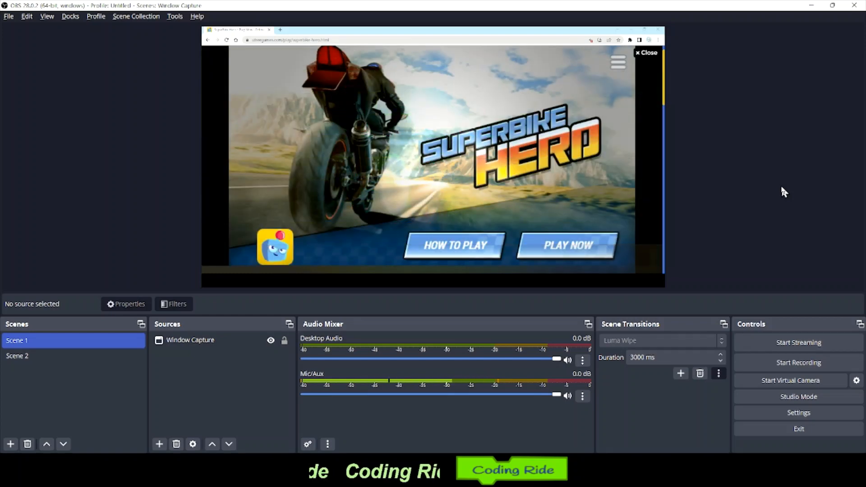
{"action": "key", "text": "2"}
{"action": "key", "text": "1"}
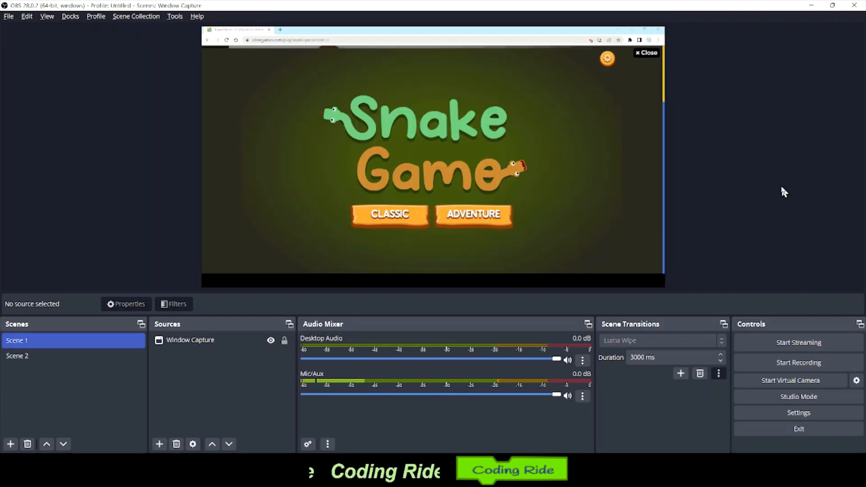
{"action": "key", "text": "2"}
{"action": "key", "text": "1"}
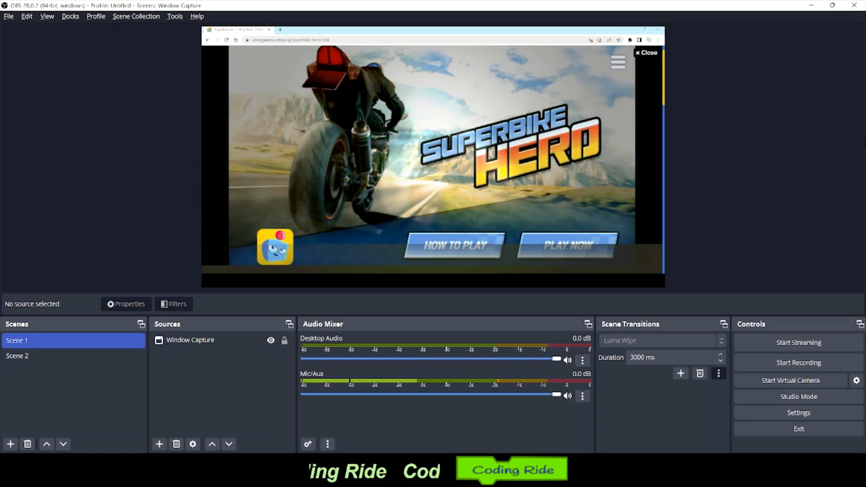
Add a new scene named Title and move it above Scene 1 in the scene list.
{"action": "left_click", "coordinate": [9, 446]}
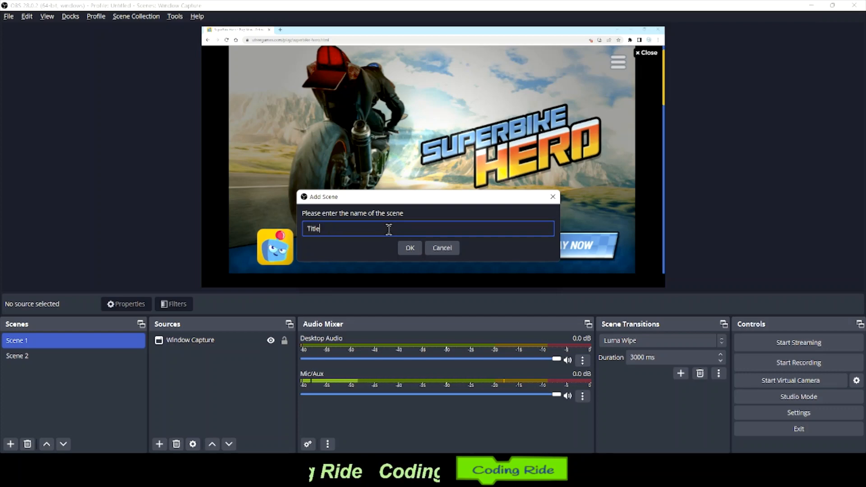
{"action": "type", "text": "Title"}
{"action": "left_click", "coordinate": [409, 247]}
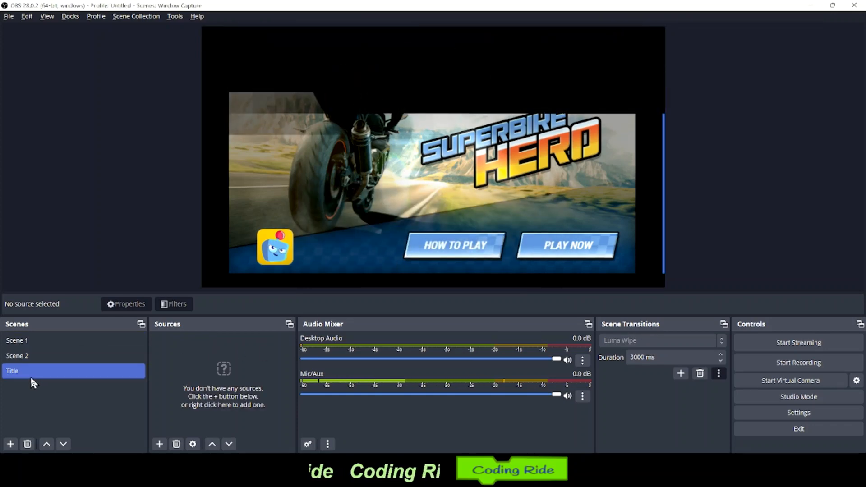
{"action": "left_click_drag", "start_coordinate": [31, 374], "coordinate": [38, 338]}
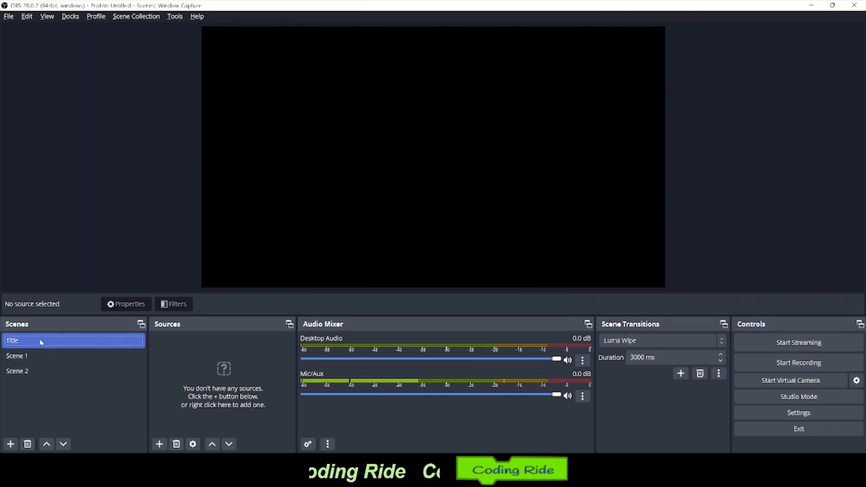
Add a new Text (GDI+) source to the Title scene with the text "GAME PLAY".
{"action": "left_click", "coordinate": [159, 444]}
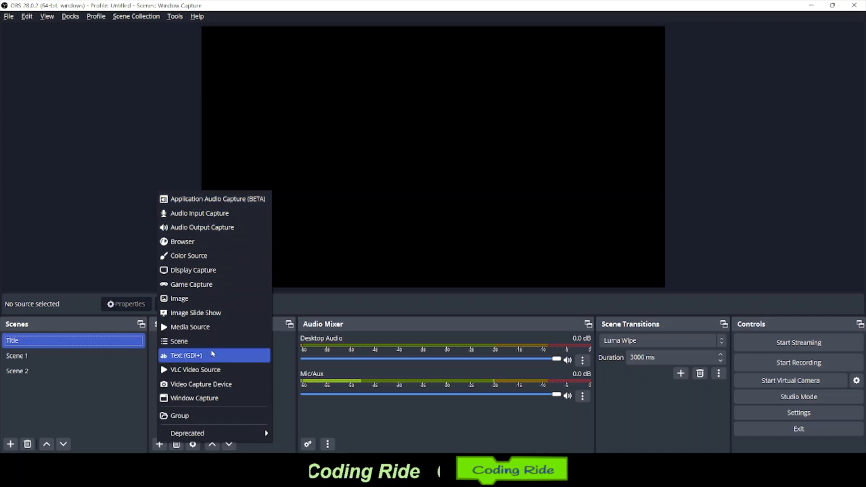
{"action": "left_click", "coordinate": [213, 354]}
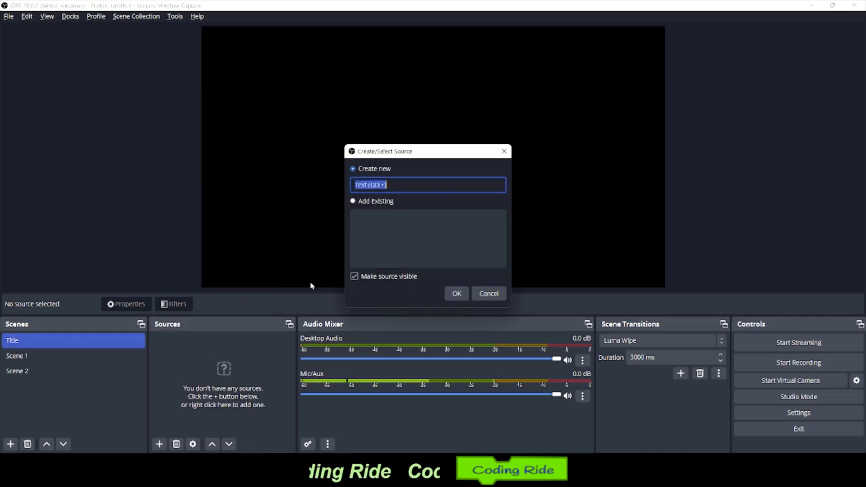
{"action": "left_click", "coordinate": [456, 294]}
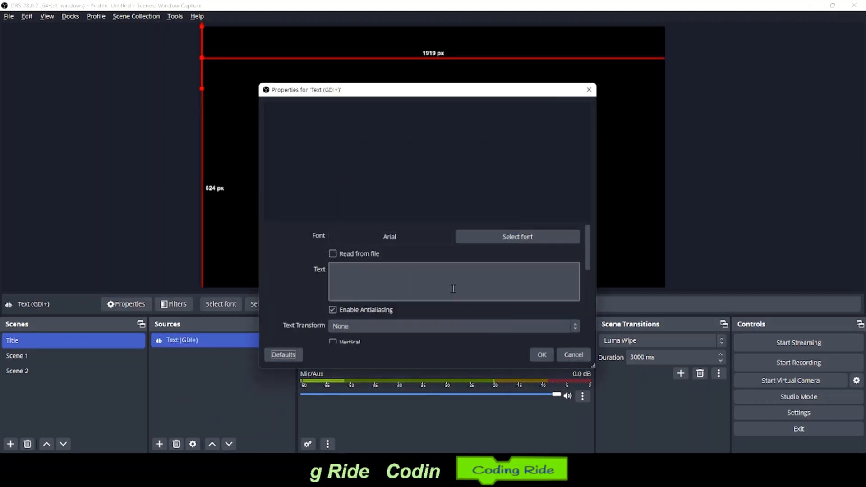
{"action": "left_click", "coordinate": [411, 272]}
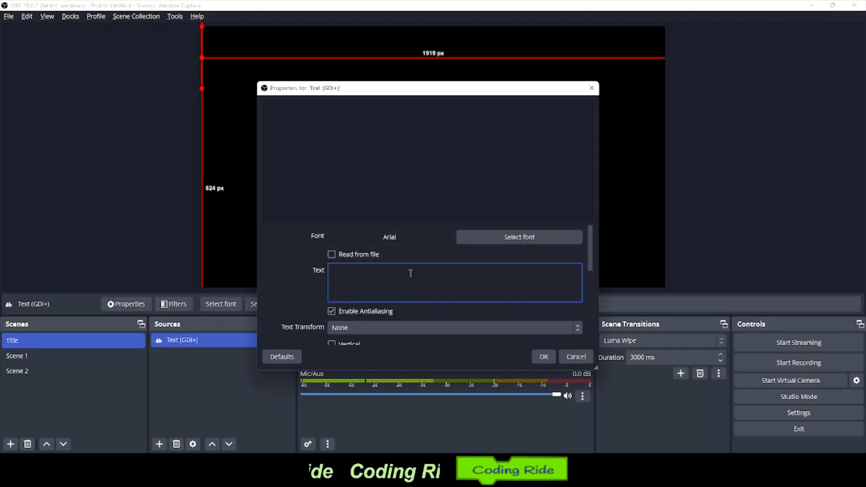
{"action": "type", "text": "GAME"}
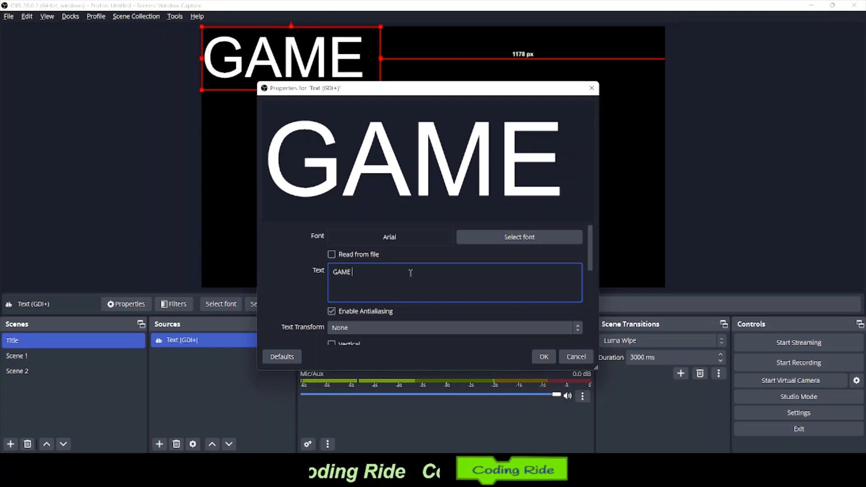
{"action": "type", "text": " PLAT"}
{"action": "key", "text": "BackSpace"}
{"action": "type", "text": "Y"}
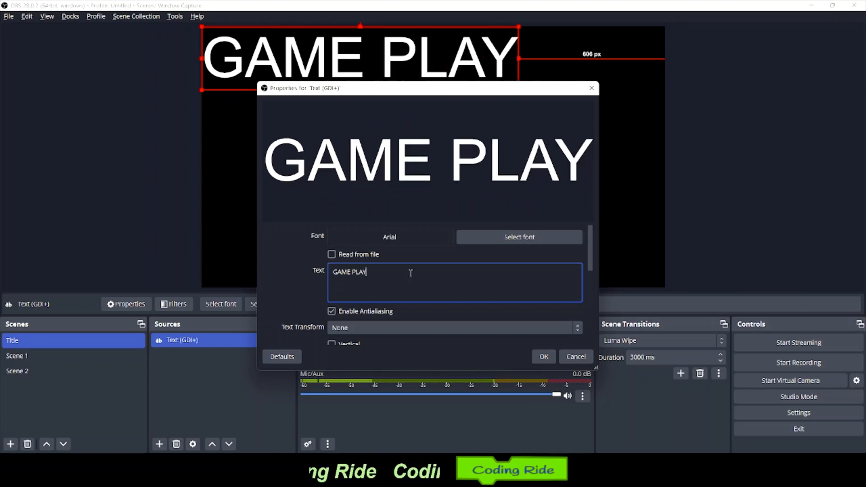
Change the font of the GAME PLAY text to Caveat Regular, enlarging the font picker to browse the list.
{"action": "scroll", "coordinate": [433, 243], "scroll_direction": "down", "scroll_amount": 1}
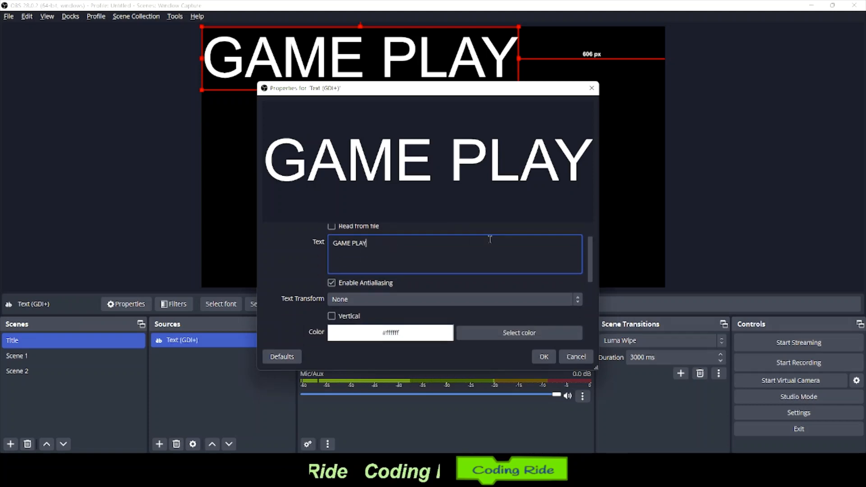
{"action": "scroll", "coordinate": [491, 238], "scroll_direction": "up", "scroll_amount": 1}
{"action": "left_click", "coordinate": [496, 236]}
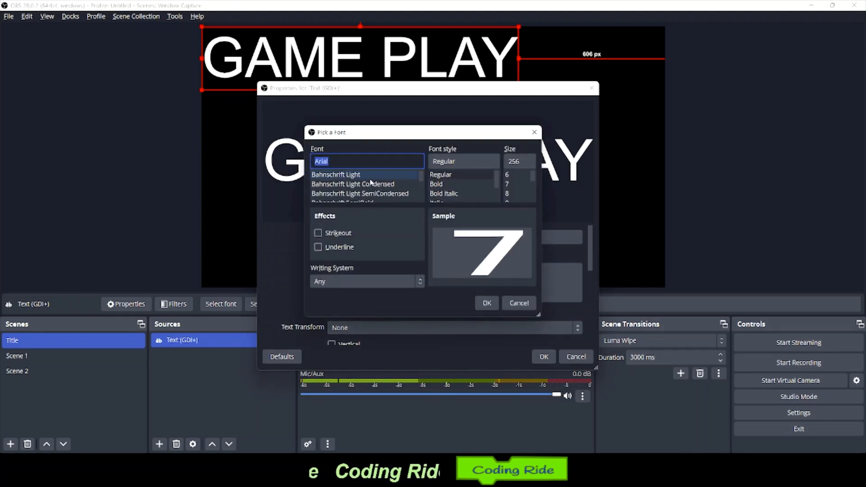
{"action": "left_click_drag", "start_coordinate": [537, 313], "coordinate": [865, 469]}
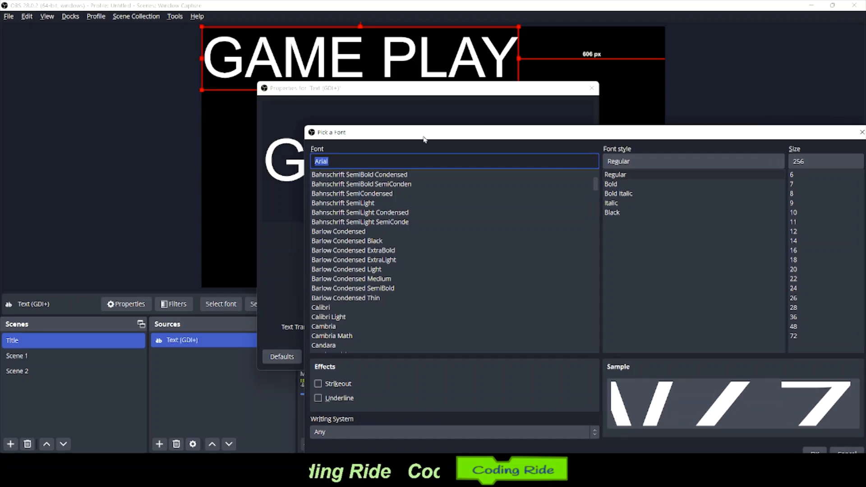
{"action": "left_click_drag", "start_coordinate": [424, 139], "coordinate": [304, 70]}
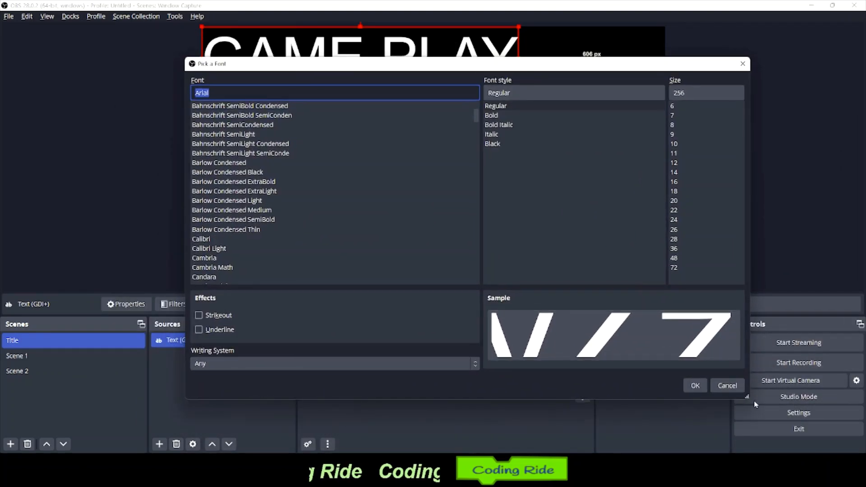
{"action": "left_click_drag", "start_coordinate": [746, 397], "coordinate": [731, 430]}
{"action": "scroll", "coordinate": [401, 289], "scroll_direction": "down", "scroll_amount": 3}
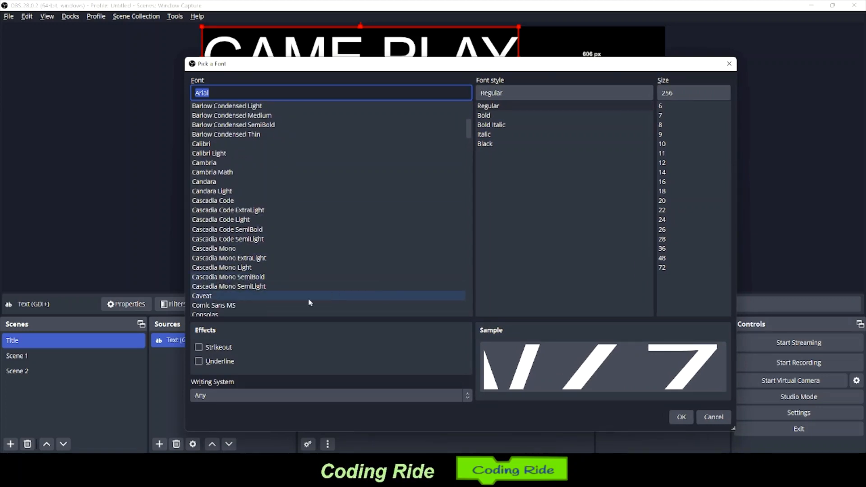
{"action": "left_click", "coordinate": [302, 296]}
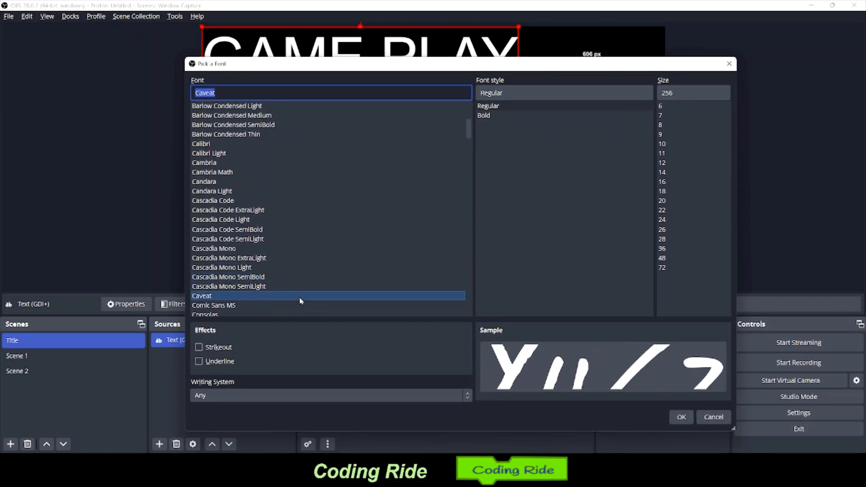
{"action": "left_click", "coordinate": [682, 417]}
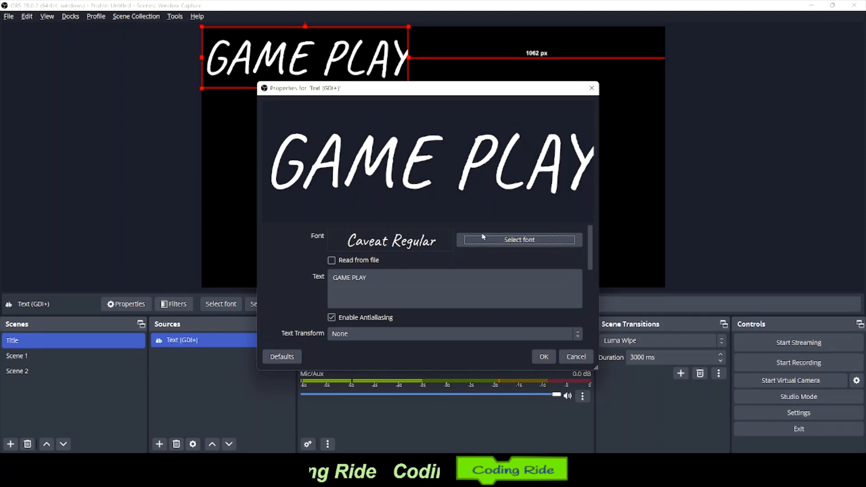
Change the GAME PLAY text's font style to Caveat Bold.
{"action": "left_click", "coordinate": [483, 237]}
{"action": "left_click", "coordinate": [450, 186]}
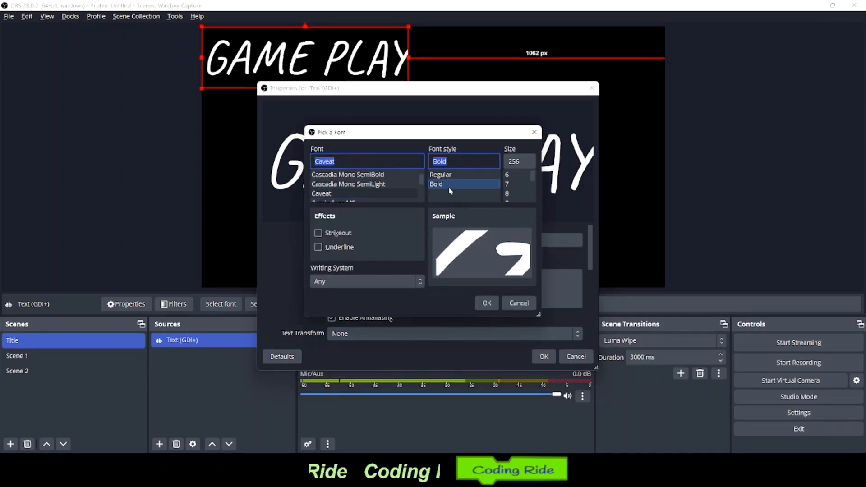
{"action": "left_click", "coordinate": [497, 308]}
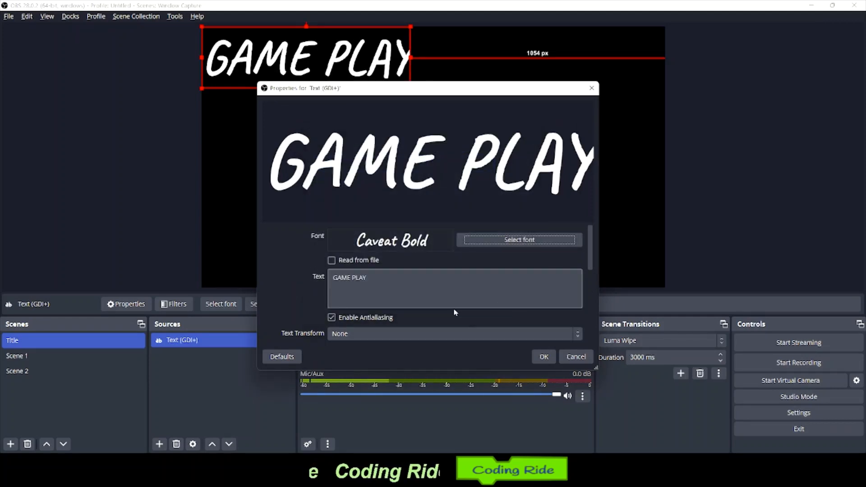
Try the Lowercase, Uppercase, Start Case and None text transforms on GAME PLAY, finishing with Uppercase selected.
{"action": "scroll", "coordinate": [428, 307], "scroll_direction": "down", "scroll_amount": 1}
{"action": "scroll", "coordinate": [404, 306], "scroll_direction": "down", "scroll_amount": 1}
{"action": "left_click", "coordinate": [339, 306]}
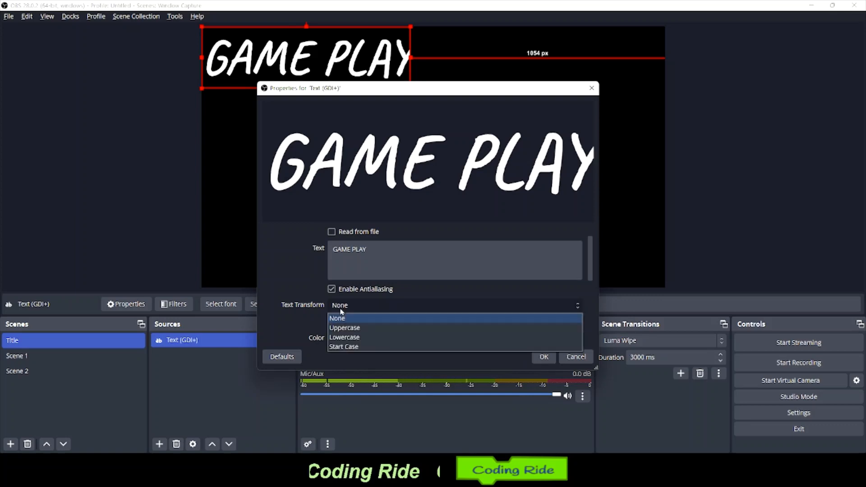
{"action": "left_click", "coordinate": [370, 337]}
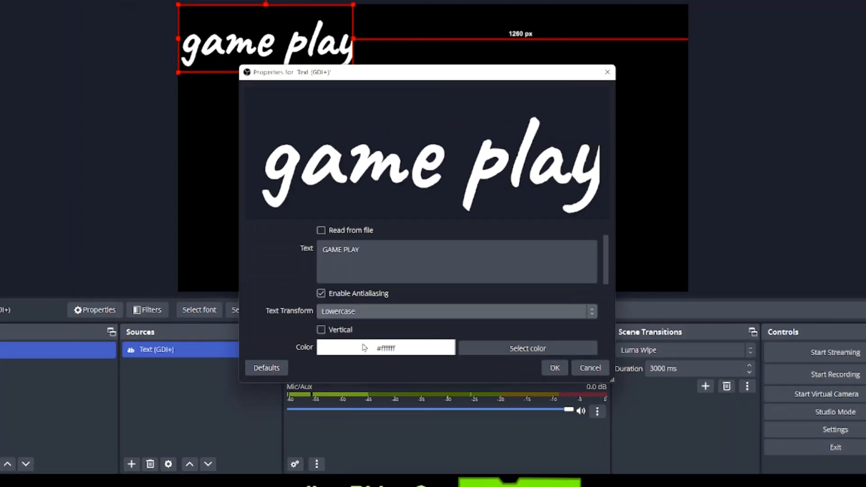
{"action": "left_click", "coordinate": [357, 318]}
{"action": "left_click", "coordinate": [355, 337]}
{"action": "left_click", "coordinate": [356, 318]}
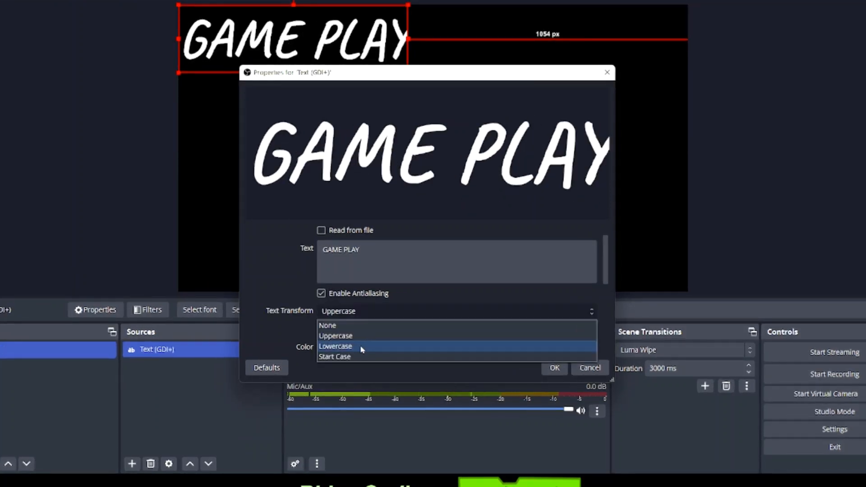
{"action": "left_click", "coordinate": [368, 356]}
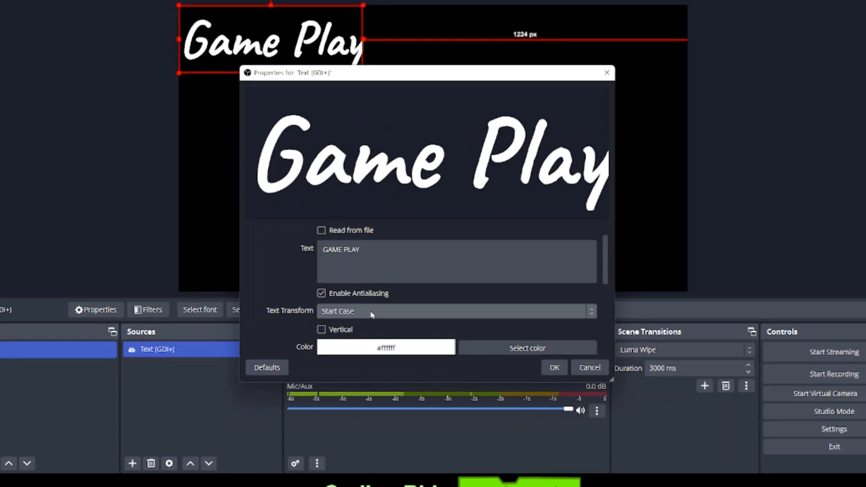
{"action": "left_click", "coordinate": [366, 313]}
{"action": "left_click", "coordinate": [363, 326]}
{"action": "left_click", "coordinate": [366, 310]}
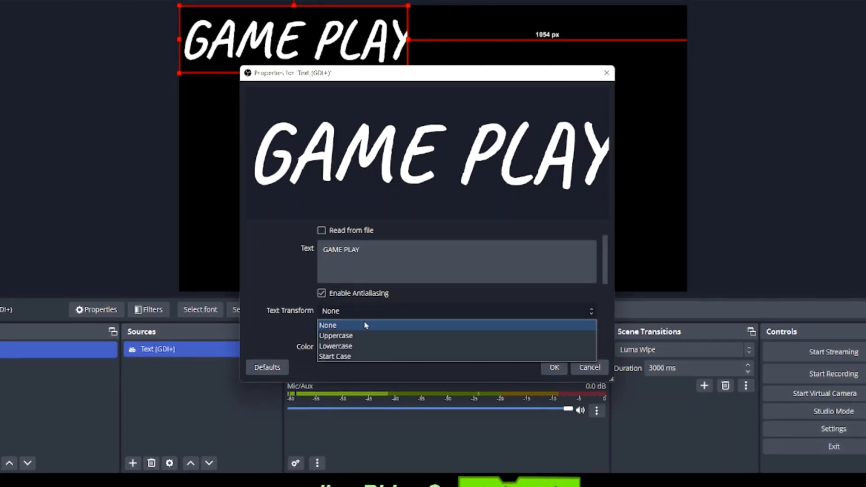
{"action": "left_click", "coordinate": [360, 336]}
Set the text color of GAME PLAY to black, after briefly picking dark blue #00007f.
{"action": "scroll", "coordinate": [451, 293], "scroll_direction": "down", "scroll_amount": 3}
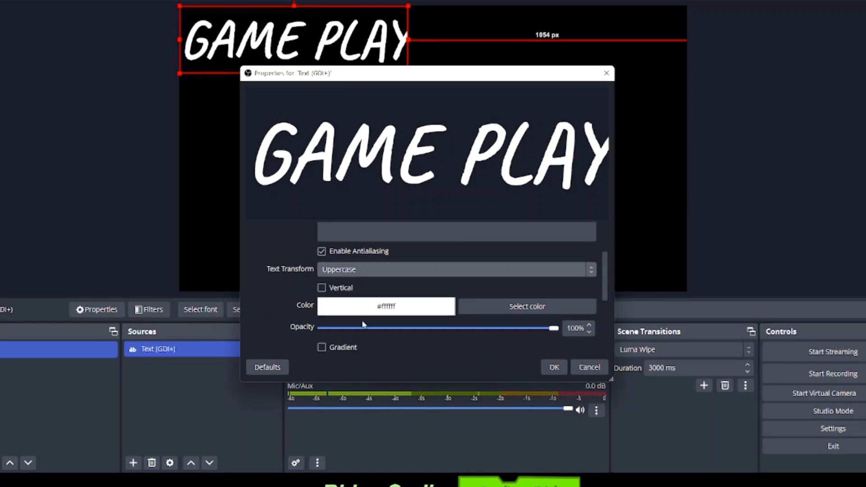
{"action": "left_click", "coordinate": [484, 297]}
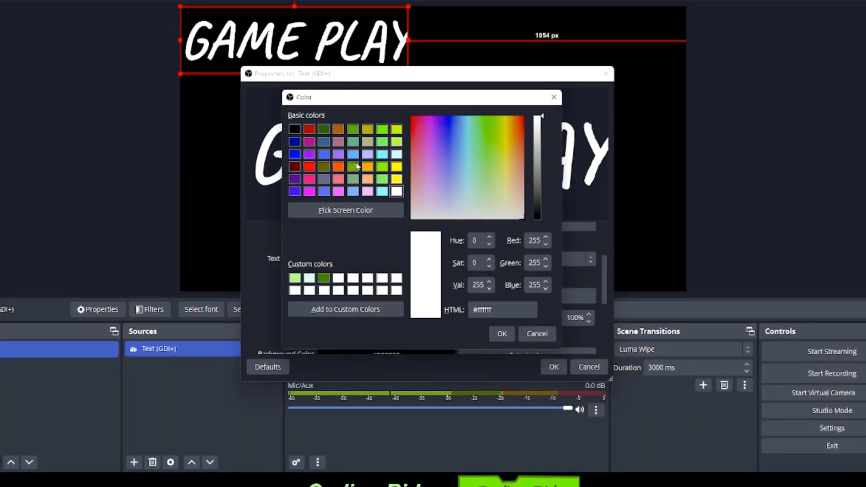
{"action": "left_click", "coordinate": [295, 142]}
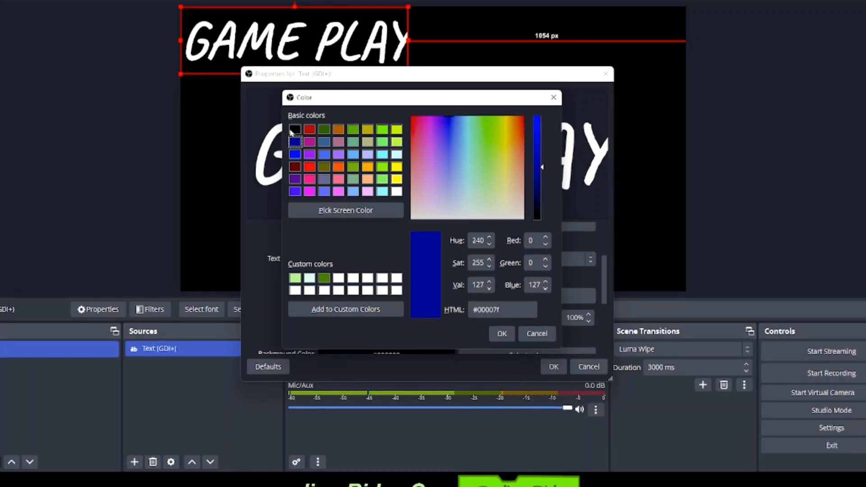
{"action": "left_click", "coordinate": [293, 130]}
{"action": "left_click", "coordinate": [502, 334]}
Enable the gradient on the text and set its gradient color to dark blue #00007f.
{"action": "scroll", "coordinate": [489, 317], "scroll_direction": "down", "scroll_amount": 2}
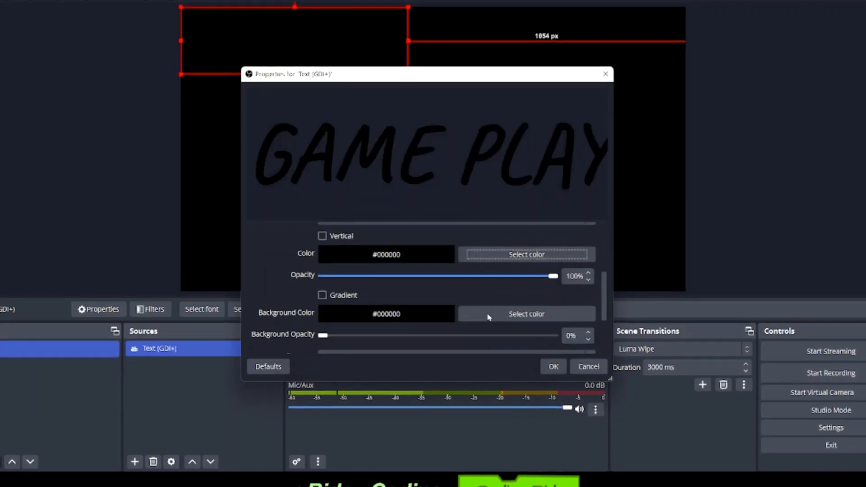
{"action": "scroll", "coordinate": [488, 317], "scroll_direction": "down", "scroll_amount": 1}
{"action": "left_click", "coordinate": [322, 284]}
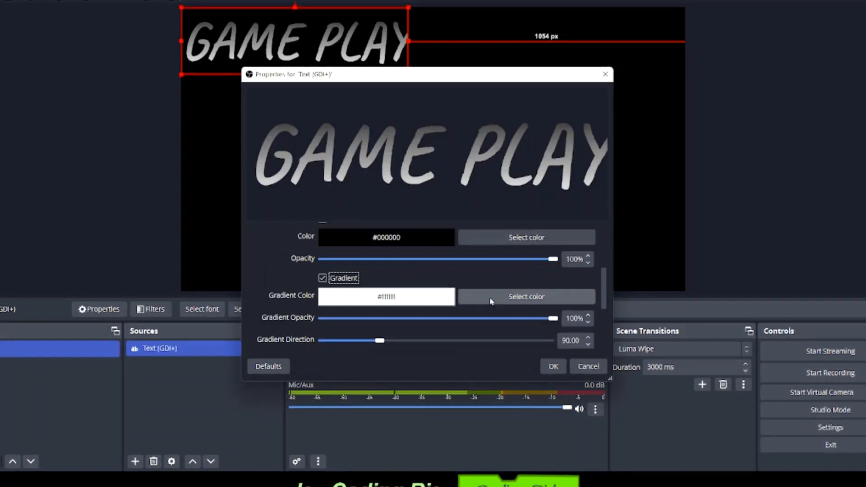
{"action": "left_click", "coordinate": [491, 300]}
{"action": "left_click", "coordinate": [296, 142]}
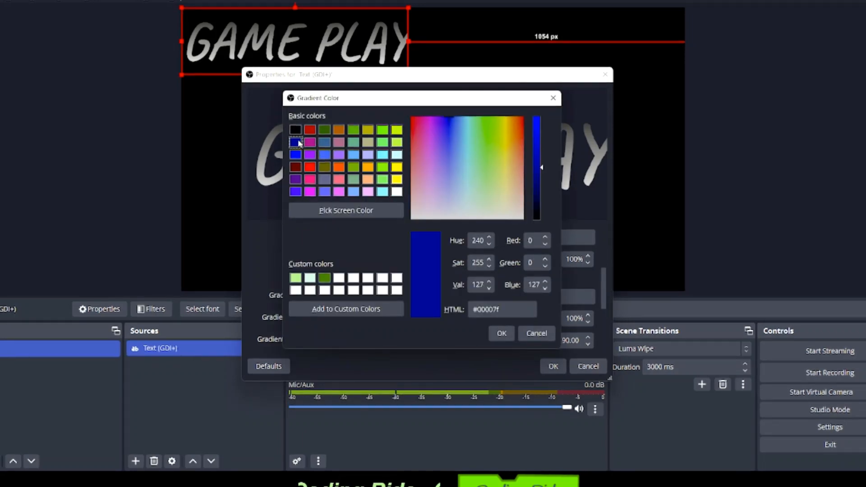
{"action": "left_click", "coordinate": [501, 333]}
Set the text's background color to light blue #b5c9ff and its background opacity to 100%.
{"action": "scroll", "coordinate": [446, 298], "scroll_direction": "down", "scroll_amount": 3}
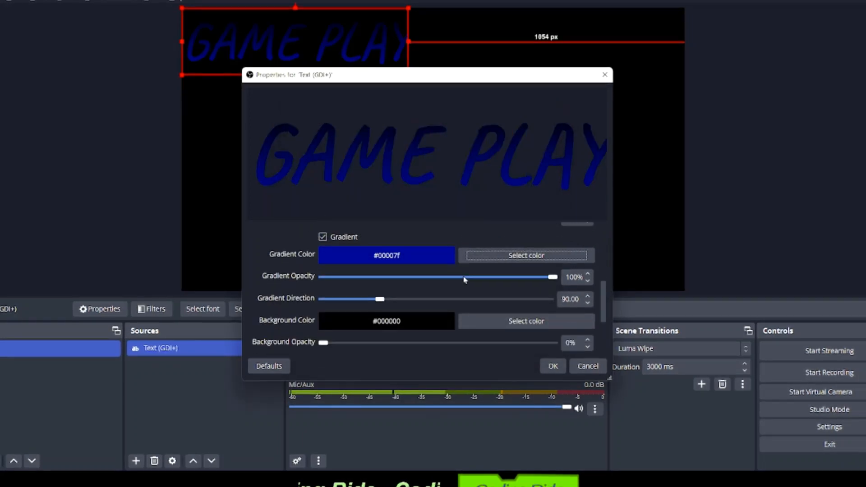
{"action": "left_click", "coordinate": [490, 282]}
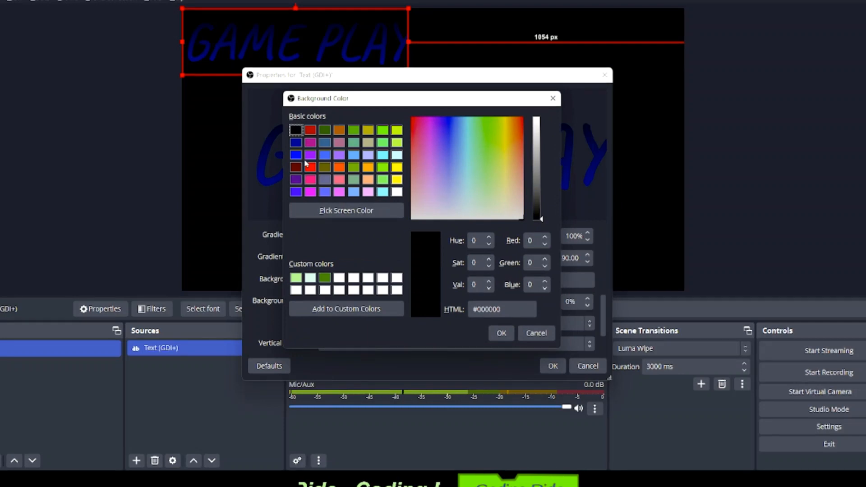
{"action": "left_click", "coordinate": [353, 153]}
{"action": "left_click_drag", "start_coordinate": [457, 130], "coordinate": [451, 193]}
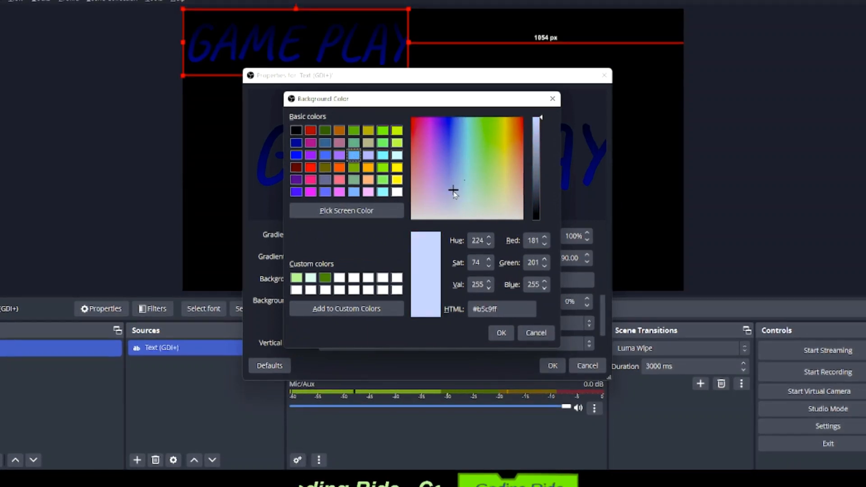
{"action": "left_click", "coordinate": [500, 332]}
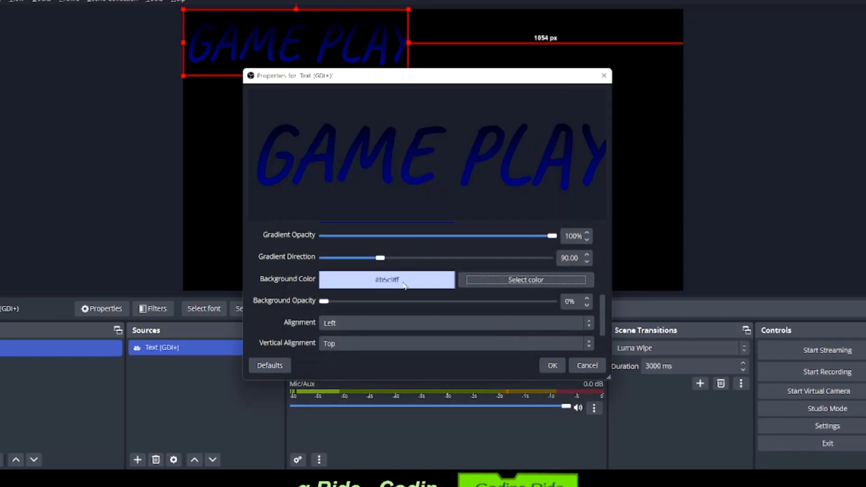
{"action": "left_click_drag", "start_coordinate": [323, 301], "coordinate": [761, 318]}
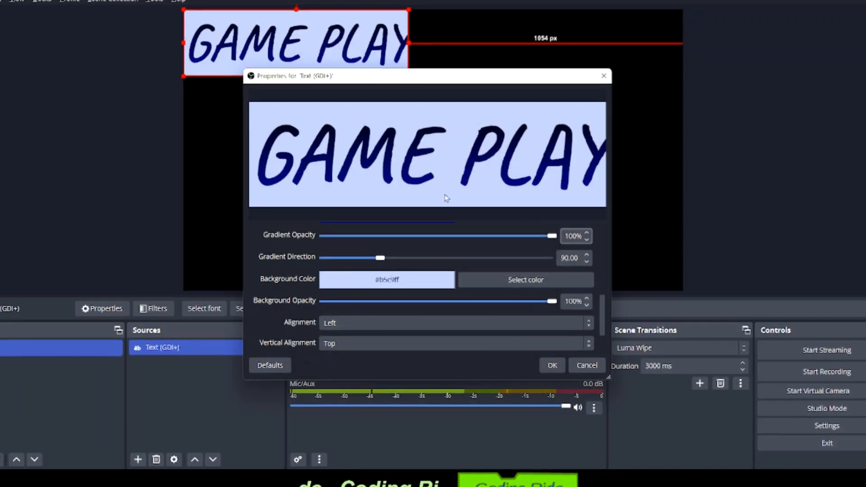
Try the gradient opacity, leaving it at 100%, and set the gradient direction to 0.00.
{"action": "scroll", "coordinate": [432, 252], "scroll_direction": "down", "scroll_amount": 1}
{"action": "scroll", "coordinate": [434, 261], "scroll_direction": "up", "scroll_amount": 2}
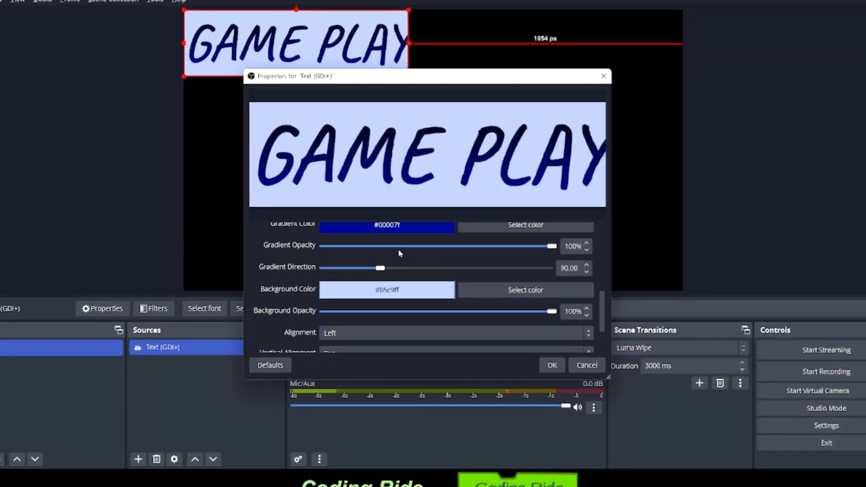
{"action": "left_click_drag", "start_coordinate": [537, 247], "coordinate": [554, 246]}
{"action": "scroll", "coordinate": [377, 290], "scroll_direction": "down", "scroll_amount": 1}
{"action": "scroll", "coordinate": [377, 290], "scroll_direction": "up", "scroll_amount": 1}
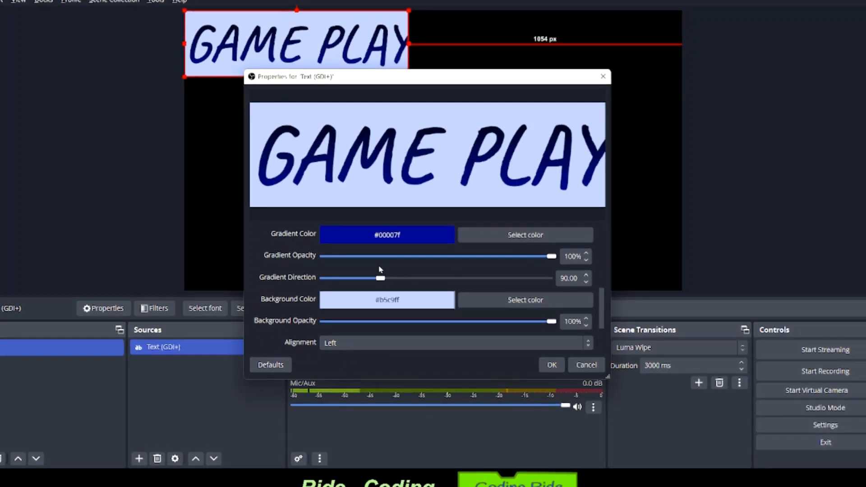
{"action": "left_click_drag", "start_coordinate": [390, 282], "coordinate": [475, 279]}
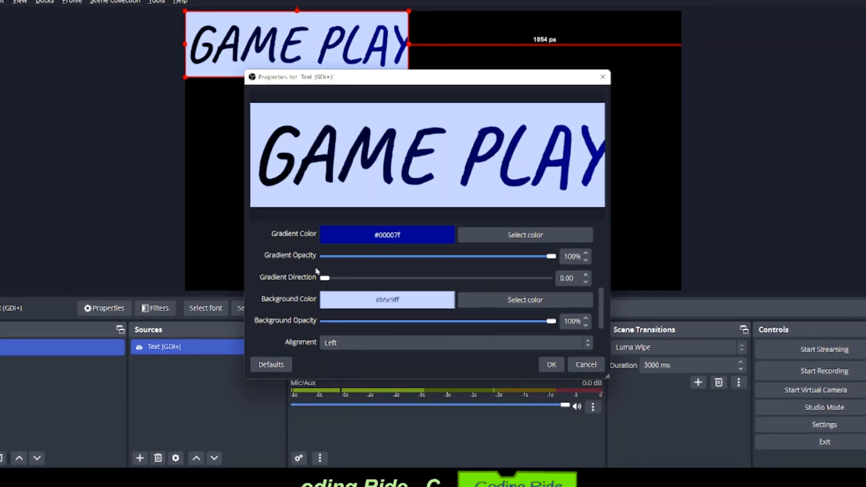
Enlarge the GAME PLAY text source in the scene preview, keeping its upper-left corner in place.
{"action": "scroll", "coordinate": [454, 279], "scroll_direction": "down", "scroll_amount": 2}
{"action": "left_click_drag", "start_coordinate": [402, 44], "coordinate": [478, 71]}
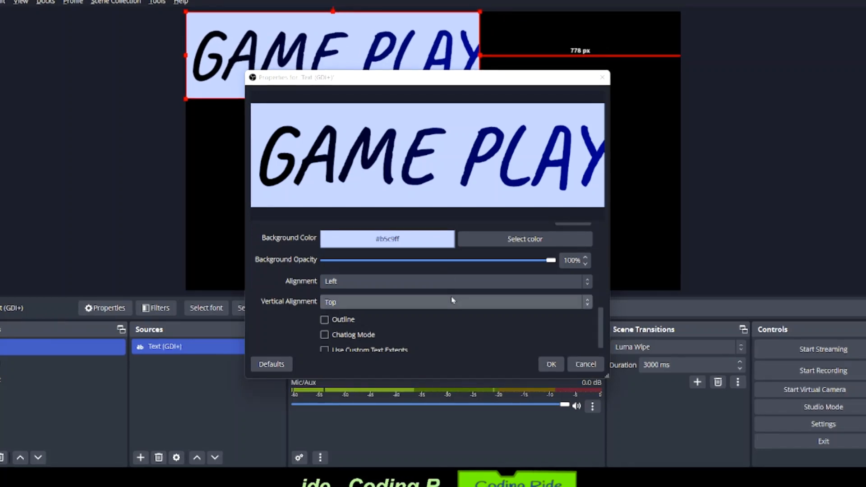
Set the text transform of the GAME PLAY source to None.
{"action": "left_click_drag", "start_coordinate": [600, 324], "coordinate": [589, 211]}
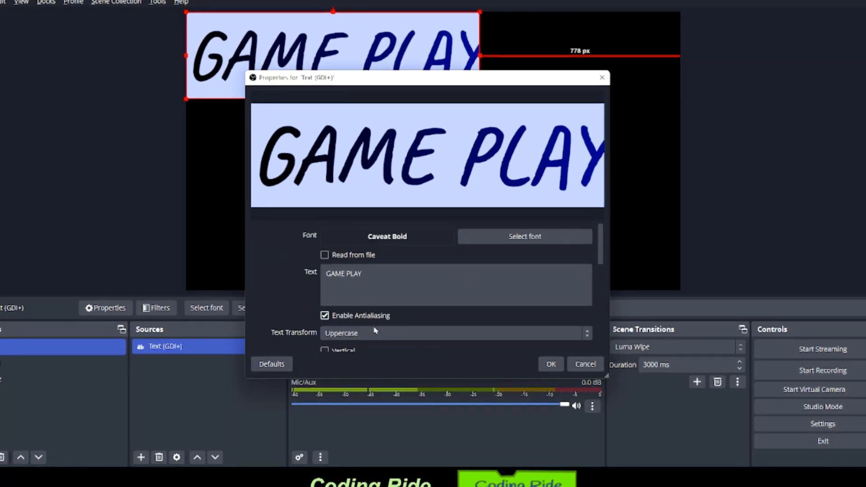
{"action": "left_click", "coordinate": [361, 333]}
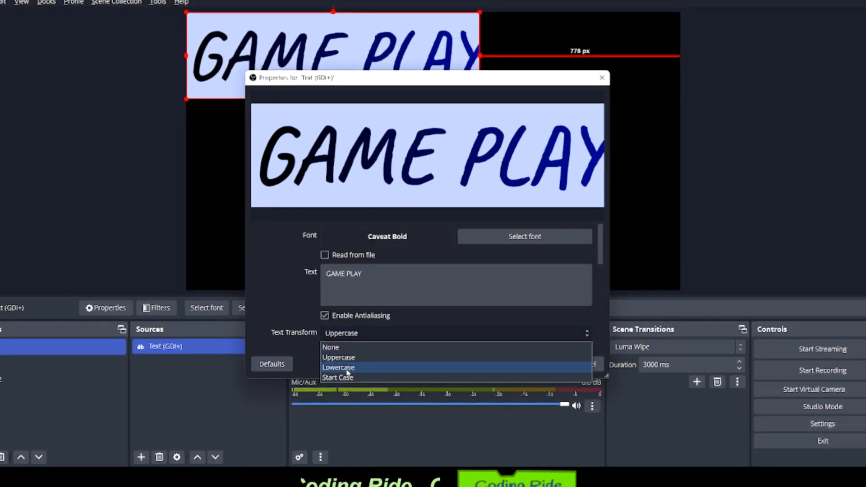
{"action": "left_click", "coordinate": [332, 347]}
Try a lowercase y as the last letter of GAME PLAY and restore the capital Y.
{"action": "left_click", "coordinate": [399, 272]}
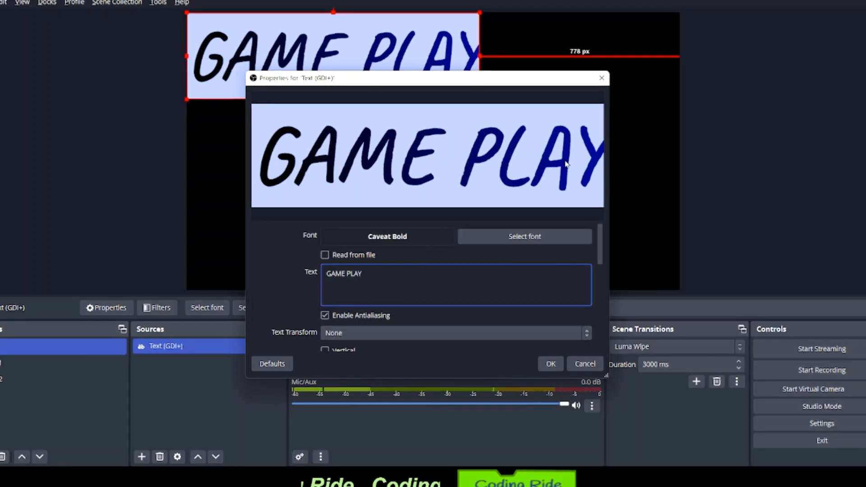
{"action": "key", "text": "BackSpace"}
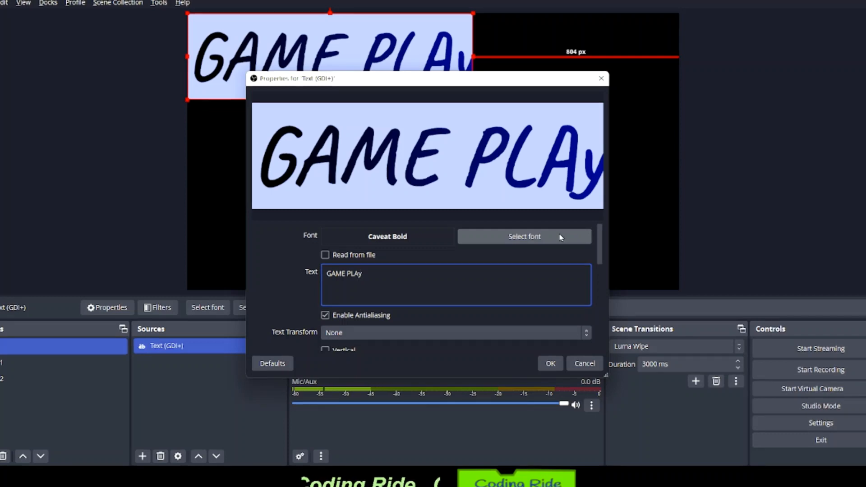
{"action": "key", "text": "BackSpace"}
{"action": "type", "text": "Y"}
Try entering background opacity values such as 20%, 10% and 1% for the text.
{"action": "scroll", "coordinate": [551, 249], "scroll_direction": "down", "scroll_amount": 5}
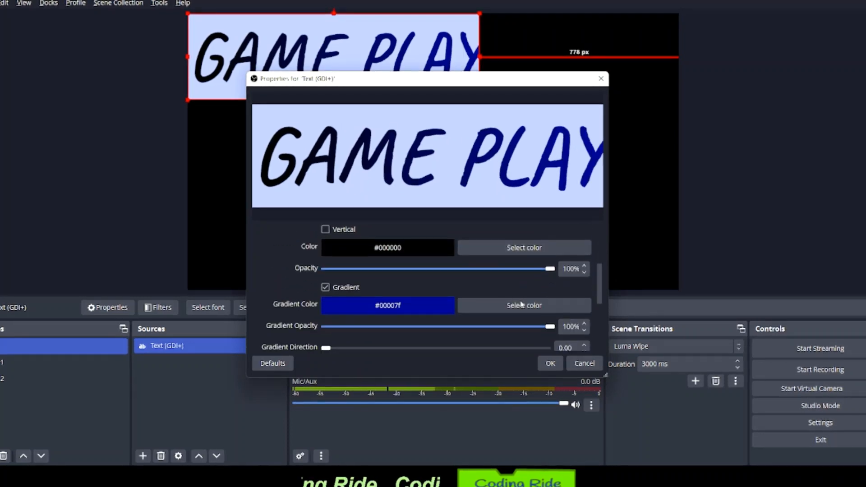
{"action": "mouse_move", "coordinate": [328, 320]}
{"action": "left_mouse_down"}
{"action": "mouse_move", "coordinate": [407, 321]}
{"action": "mouse_move", "coordinate": [322, 321]}
{"action": "left_mouse_up"}
{"action": "scroll", "coordinate": [386, 325], "scroll_direction": "down", "scroll_amount": 3}
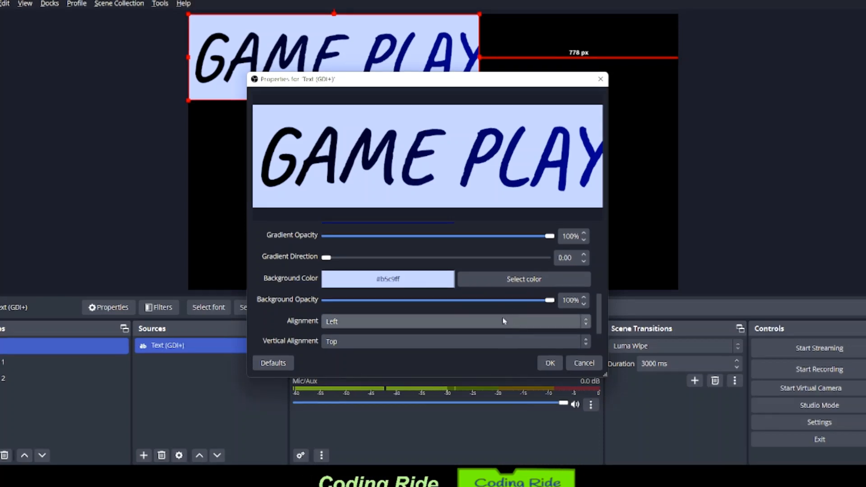
{"action": "left_click", "coordinate": [574, 298]}
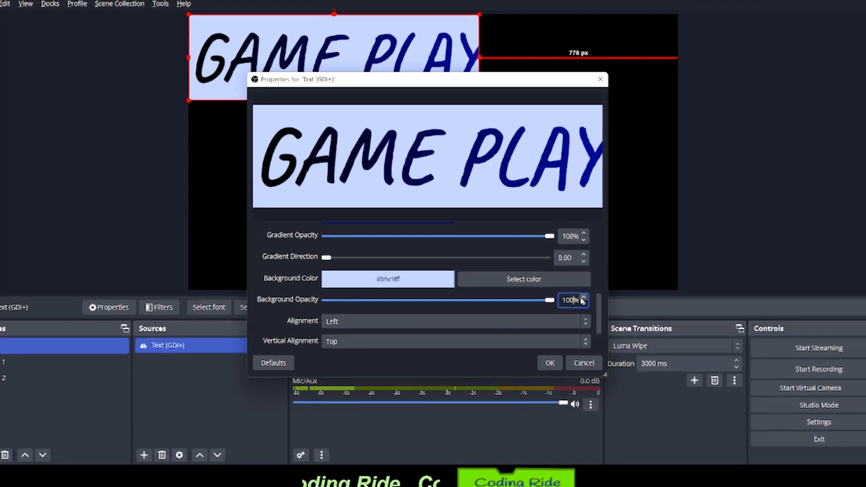
{"action": "type", "text": "20"}
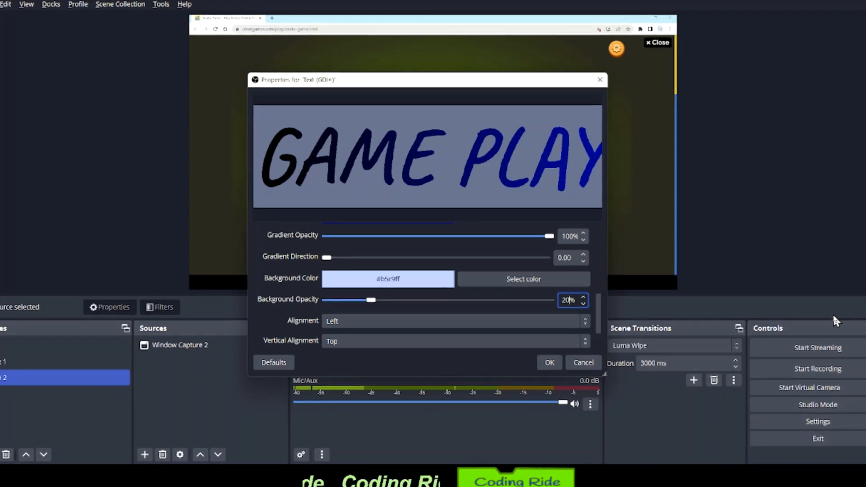
{"action": "key", "text": "BackSpace"}
{"action": "type", "text": "100"}
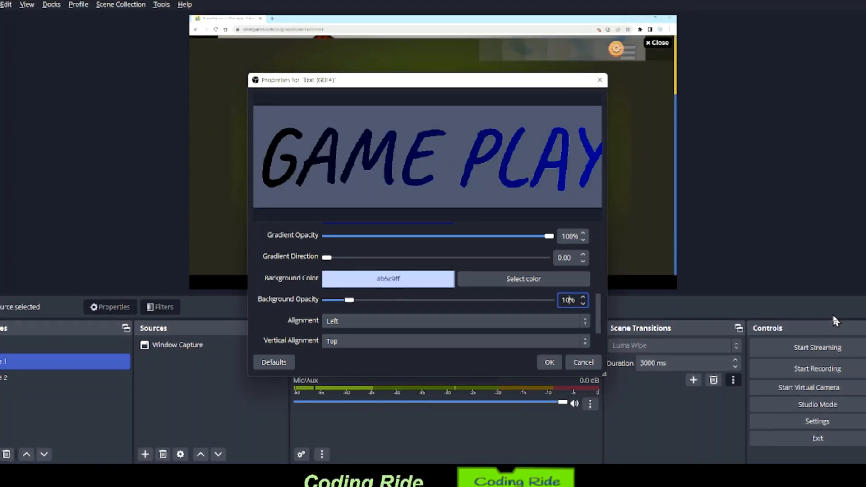
{"action": "key", "text": "BackSpace"}
{"action": "key", "text": "BackSpace"}
{"action": "key", "text": "BackSpace"}
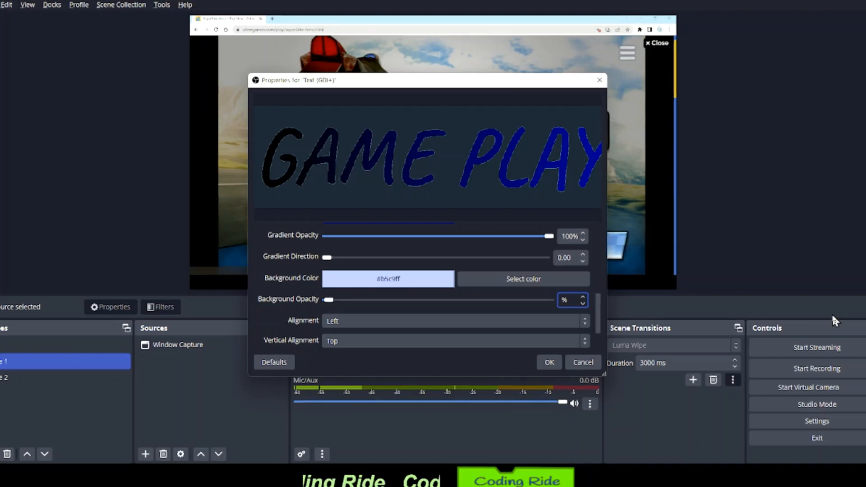
{"action": "type", "text": "50"}
{"action": "key", "text": "BackSpace"}
{"action": "key", "text": "BackSpace"}
{"action": "type", "text": "11"}
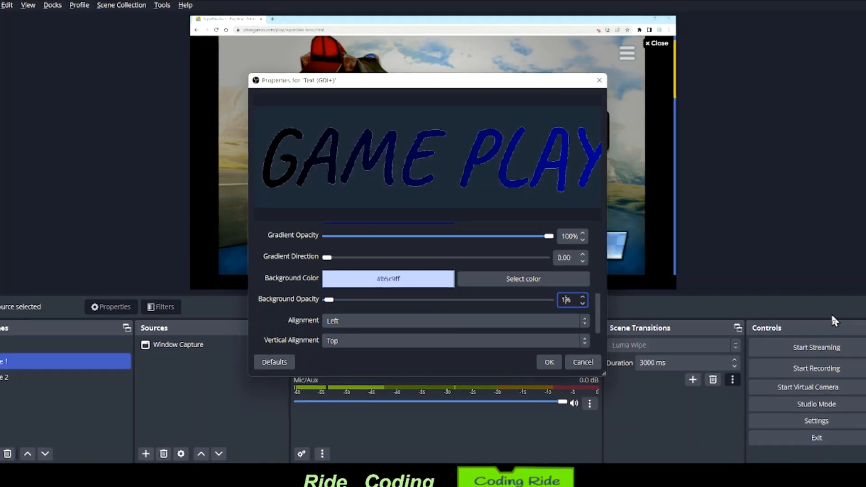
Set the text's background opacity to 97% and its alignment to Center.
{"action": "left_click", "coordinate": [352, 300]}
{"action": "left_click_drag", "start_coordinate": [352, 300], "coordinate": [542, 300]}
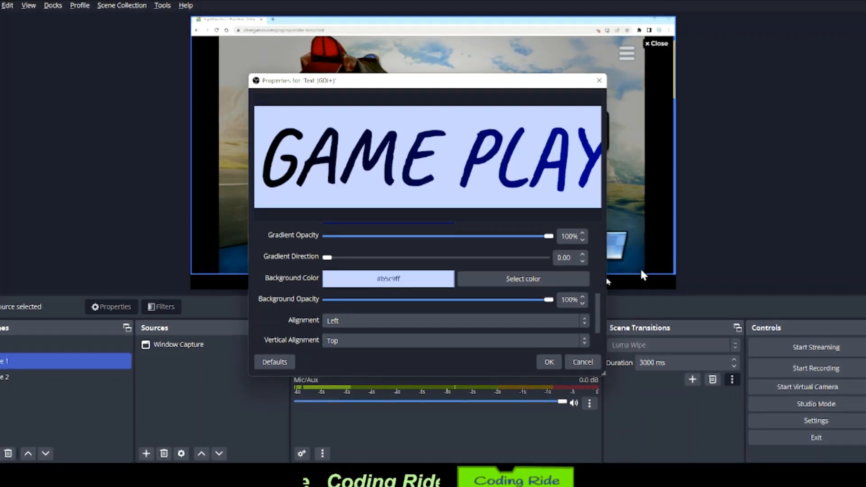
{"action": "left_click", "coordinate": [366, 320]}
{"action": "left_click", "coordinate": [364, 344]}
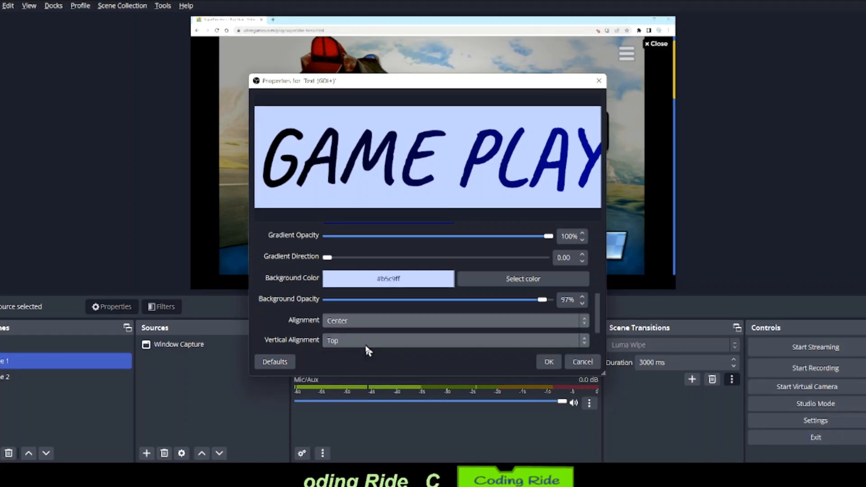
Set the vertical alignment of the GAME PLAY text to Bottom.
{"action": "left_click", "coordinate": [356, 340]}
{"action": "left_click", "coordinate": [353, 373]}
Review the GAME PLAY source's font, text, color, gradient, background and alignment settings.
{"action": "scroll", "coordinate": [442, 230], "scroll_direction": "up", "scroll_amount": 5}
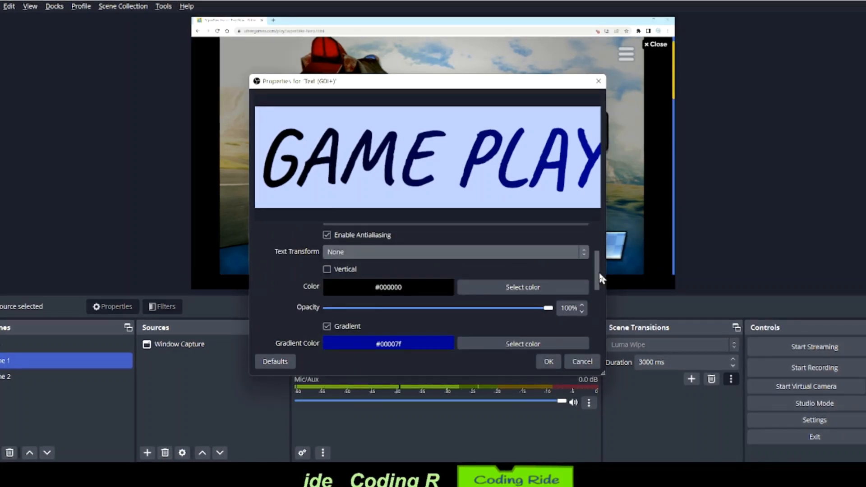
{"action": "left_click_drag", "start_coordinate": [598, 264], "coordinate": [595, 210]}
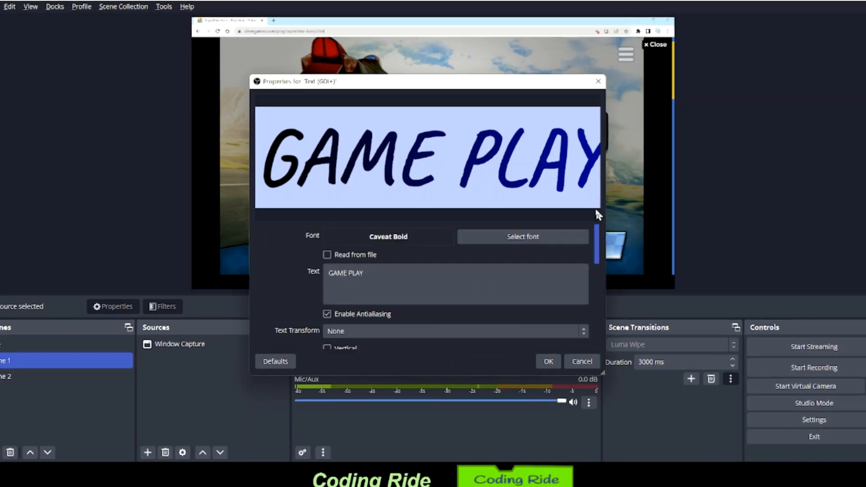
{"action": "left_click", "coordinate": [378, 273]}
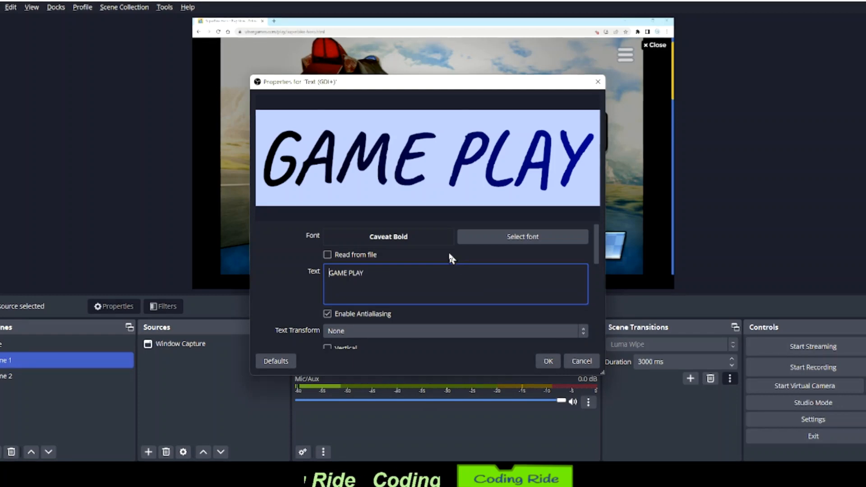
{"action": "scroll", "coordinate": [590, 268], "scroll_direction": "down", "scroll_amount": 3}
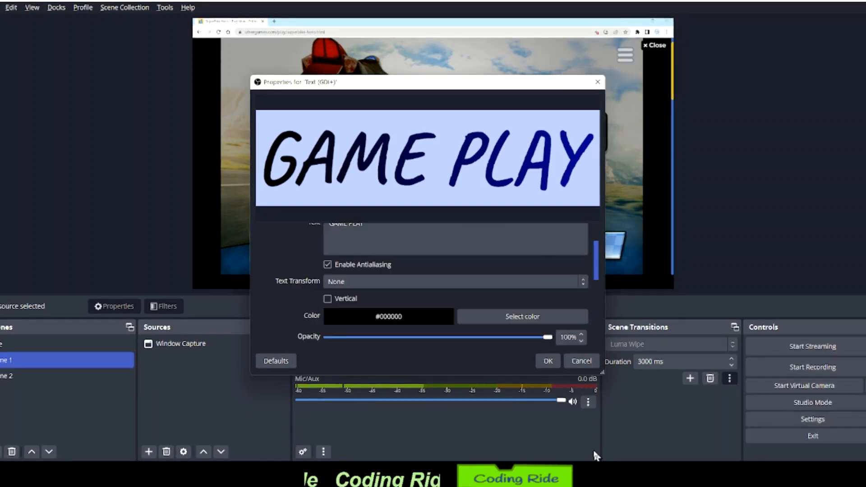
{"action": "scroll", "coordinate": [590, 325], "scroll_direction": "down", "scroll_amount": 5}
{"action": "scroll", "coordinate": [591, 325], "scroll_direction": "up", "scroll_amount": 1}
{"action": "scroll", "coordinate": [592, 337], "scroll_direction": "down", "scroll_amount": 1}
{"action": "scroll", "coordinate": [582, 321], "scroll_direction": "up", "scroll_amount": 2}
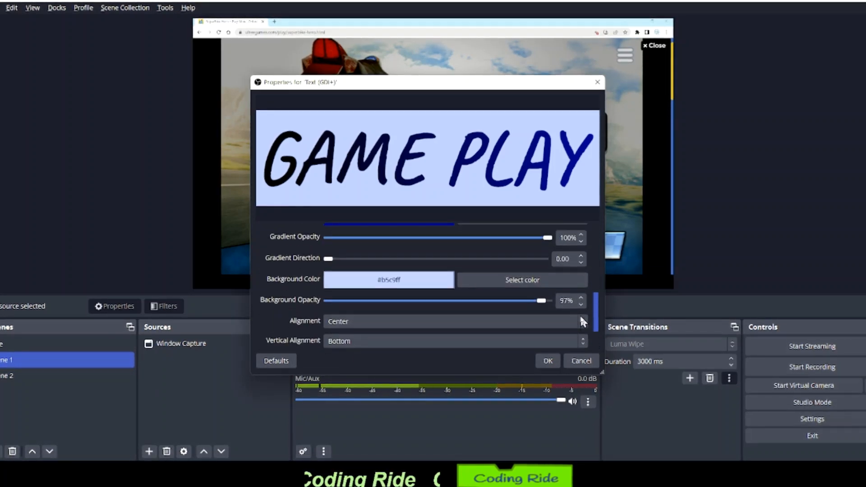
{"action": "scroll", "coordinate": [580, 317], "scroll_direction": "up", "scroll_amount": 1}
{"action": "left_click_drag", "start_coordinate": [329, 265], "coordinate": [309, 259]}
{"action": "scroll", "coordinate": [368, 288], "scroll_direction": "down", "scroll_amount": 1}
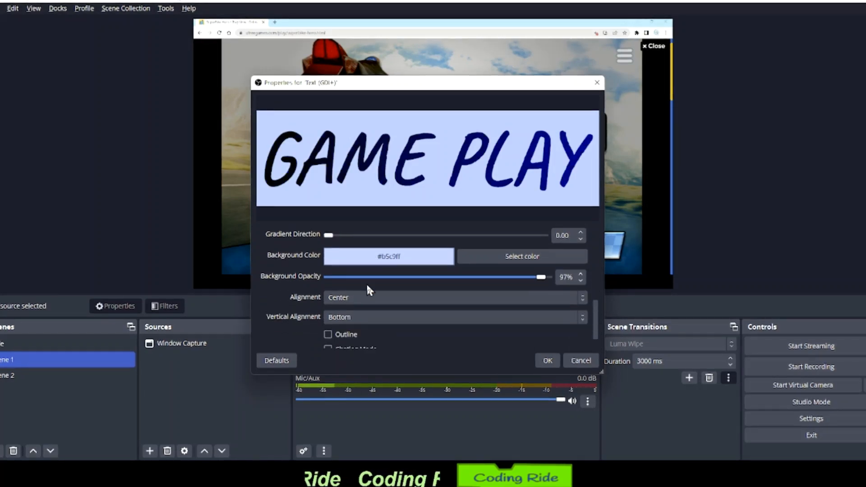
Set the vertical alignment of the GAME PLAY text to Center.
{"action": "scroll", "coordinate": [374, 279], "scroll_direction": "down", "scroll_amount": 2}
{"action": "left_click", "coordinate": [367, 295]}
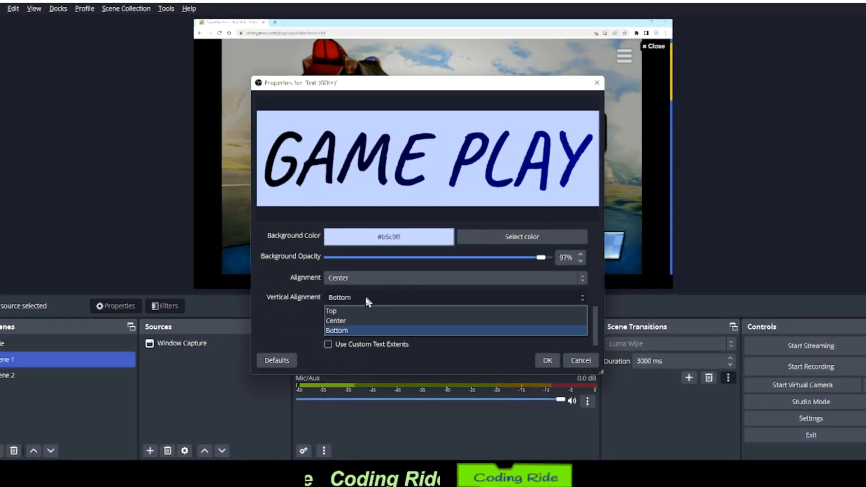
{"action": "left_click", "coordinate": [352, 323]}
{"action": "scroll", "coordinate": [361, 307], "scroll_direction": "down", "scroll_amount": 1}
Enable an outline on the GAME PLAY text with size 11 and opacity 100%.
{"action": "left_click", "coordinate": [328, 309]}
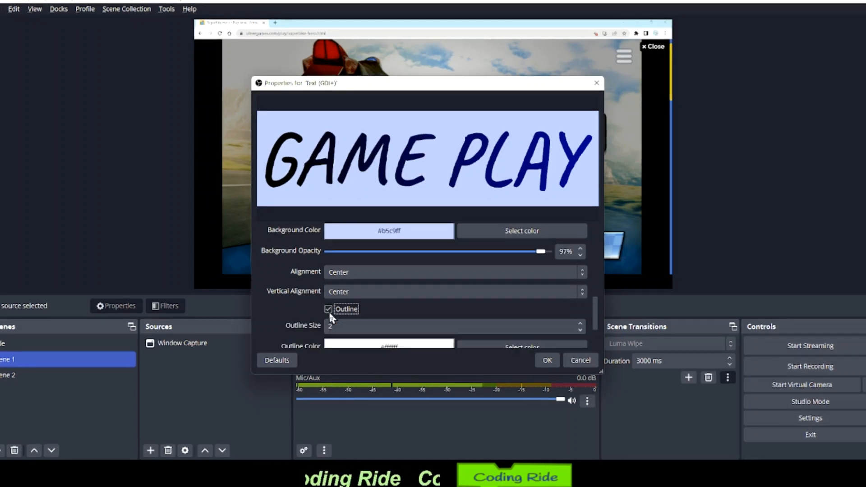
{"action": "scroll", "coordinate": [329, 311], "scroll_direction": "down", "scroll_amount": 2}
{"action": "left_click", "coordinate": [579, 284]}
{"action": "left_click", "coordinate": [579, 284]}
{"action": "left_click", "coordinate": [579, 284]}
{"action": "left_click", "coordinate": [579, 284]}
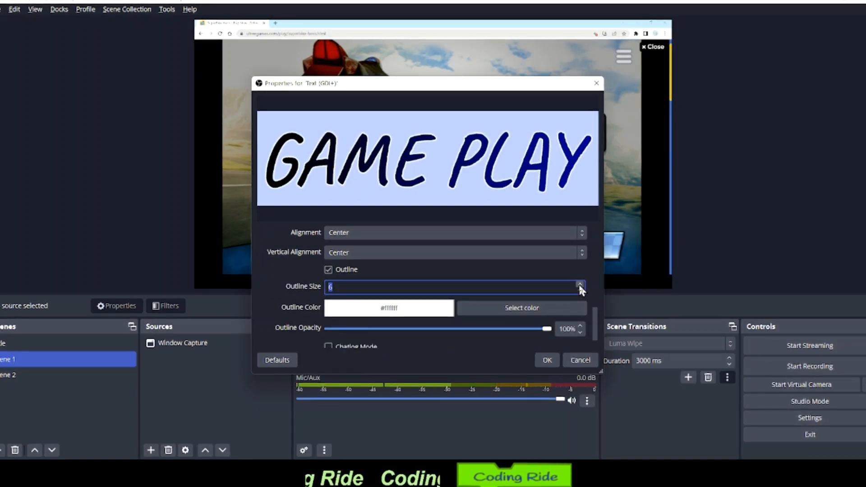
{"action": "left_click", "coordinate": [579, 284]}
{"action": "left_click", "coordinate": [579, 284]}
{"action": "left_click", "coordinate": [579, 284]}
{"action": "left_click", "coordinate": [579, 284]}
{"action": "left_click", "coordinate": [579, 284]}
{"action": "scroll", "coordinate": [453, 324], "scroll_direction": "down", "scroll_amount": 1}
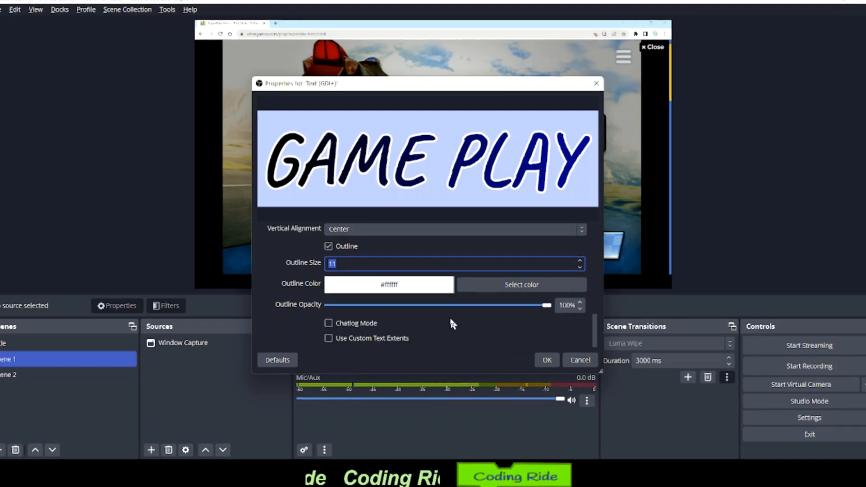
{"action": "left_click", "coordinate": [444, 315]}
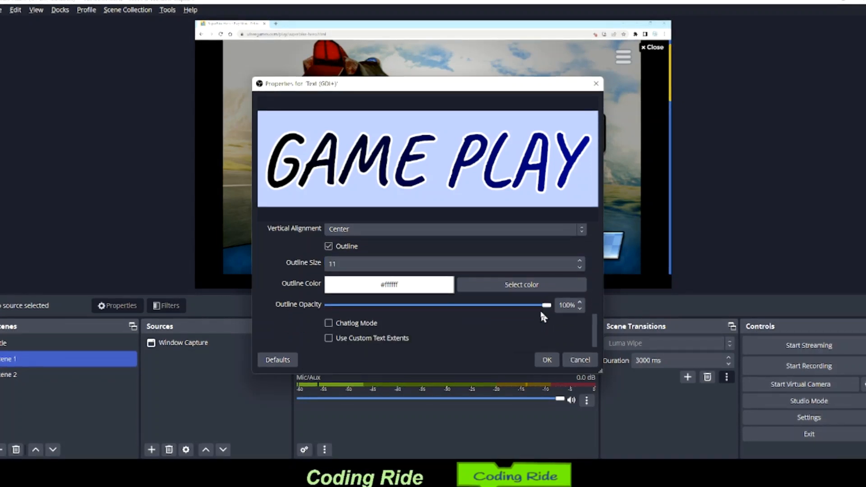
{"action": "left_click_drag", "start_coordinate": [536, 305], "coordinate": [554, 306]}
Set the text's background color to dark red #6c0002.
{"action": "scroll", "coordinate": [431, 292], "scroll_direction": "up", "scroll_amount": 3}
{"action": "scroll", "coordinate": [588, 310], "scroll_direction": "up", "scroll_amount": 1}
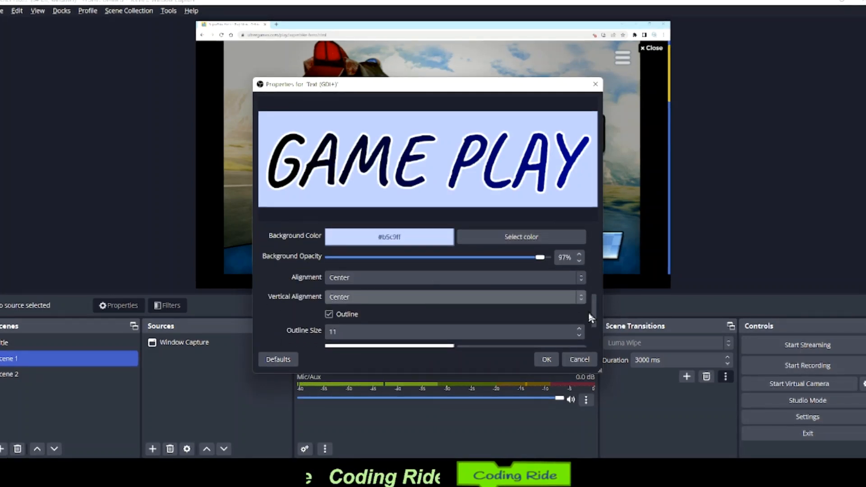
{"action": "scroll", "coordinate": [591, 309], "scroll_direction": "up", "scroll_amount": 1}
{"action": "scroll", "coordinate": [593, 312], "scroll_direction": "up", "scroll_amount": 2}
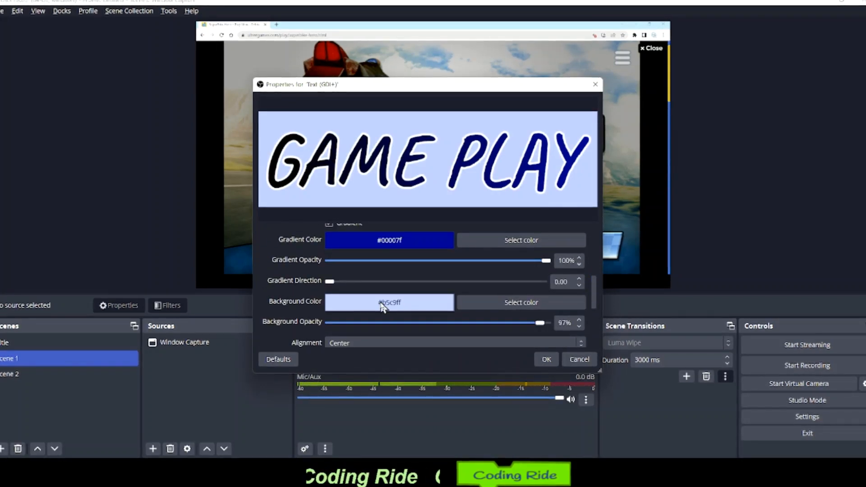
{"action": "left_click", "coordinate": [492, 307]}
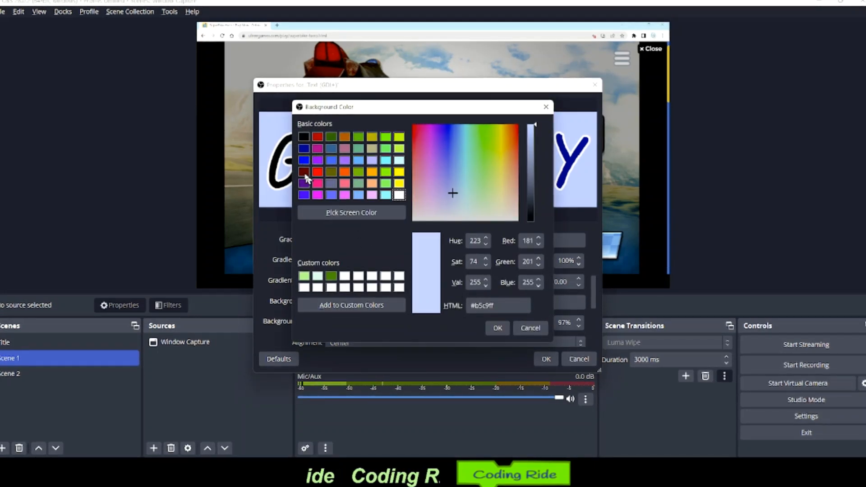
{"action": "left_click", "coordinate": [303, 136]}
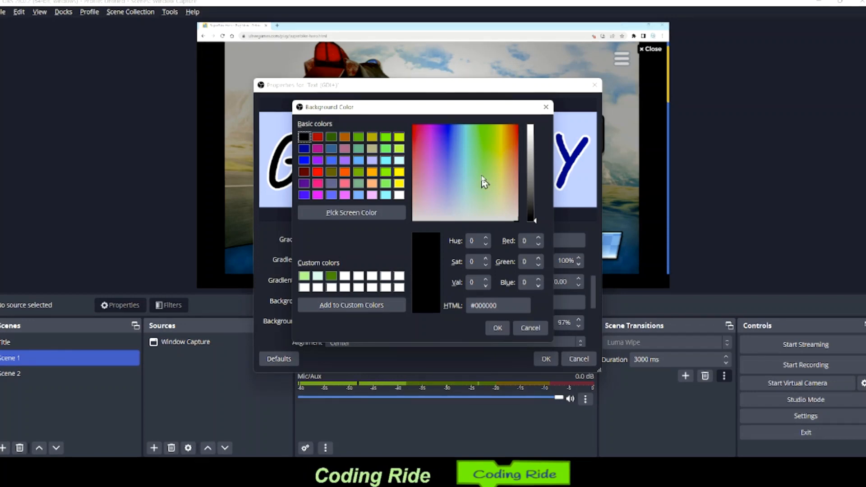
{"action": "left_click_drag", "start_coordinate": [483, 182], "coordinate": [405, 131]}
{"action": "left_click", "coordinate": [530, 176]}
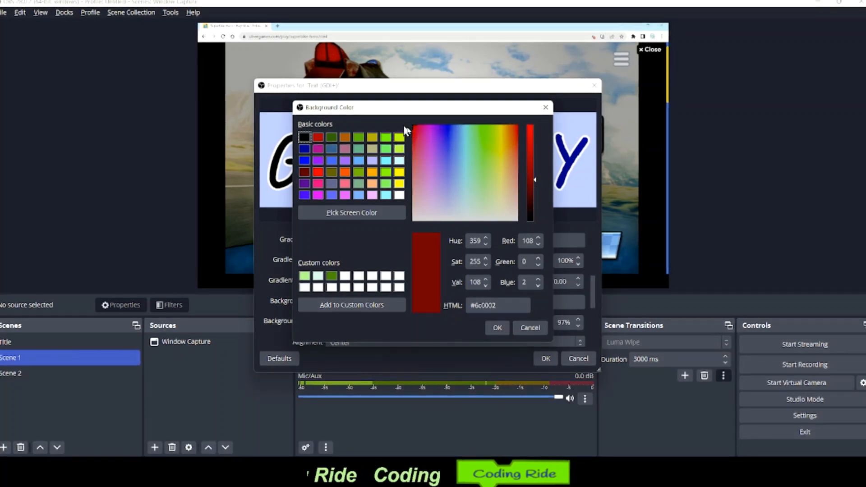
{"action": "left_click", "coordinate": [496, 328]}
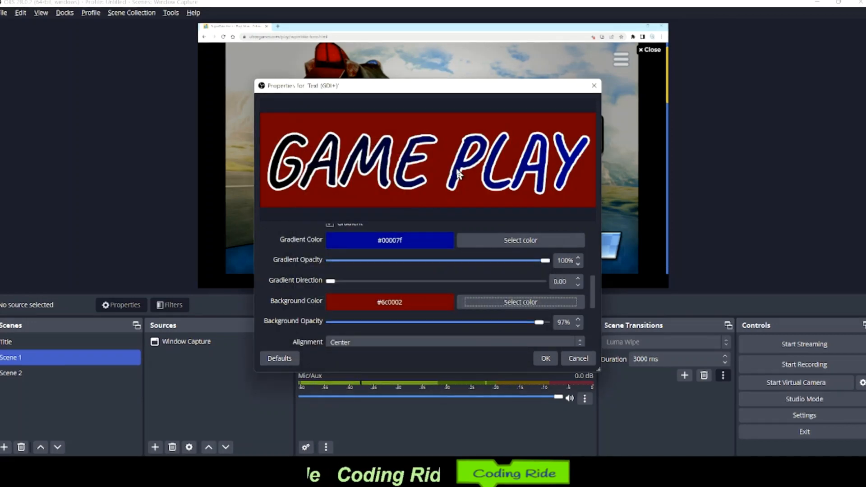
Set the text's background color to the pale green custom color #c4ffe4.
{"action": "left_click", "coordinate": [474, 302]}
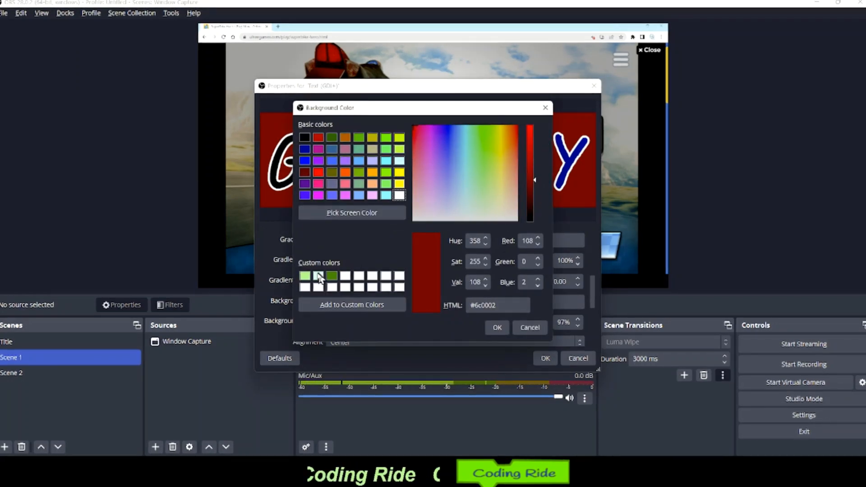
{"action": "left_click", "coordinate": [318, 276]}
{"action": "left_click", "coordinate": [496, 328]}
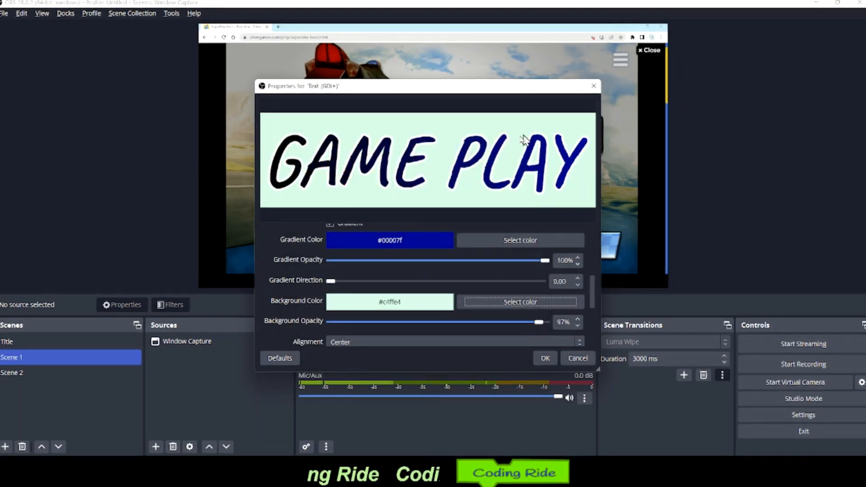
Turn off the outline of the GAME PLAY text.
{"action": "scroll", "coordinate": [469, 293], "scroll_direction": "down", "scroll_amount": 2}
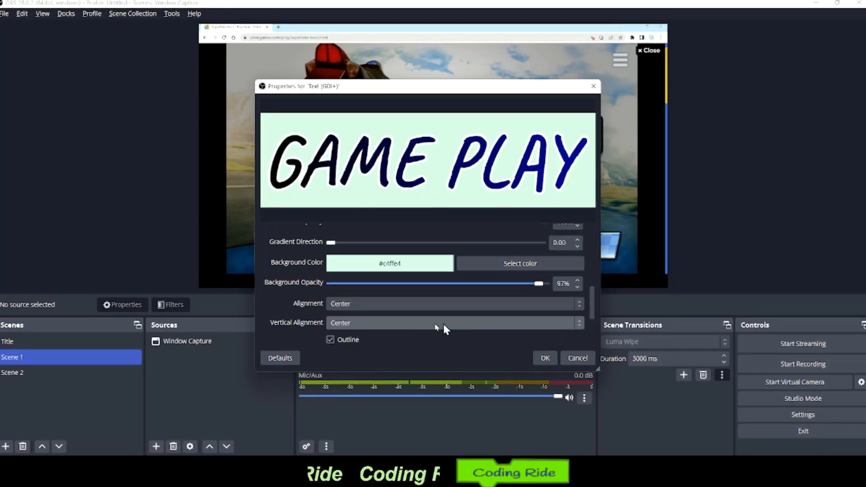
{"action": "left_click", "coordinate": [330, 339]}
{"action": "scroll", "coordinate": [458, 296], "scroll_direction": "up", "scroll_amount": 3}
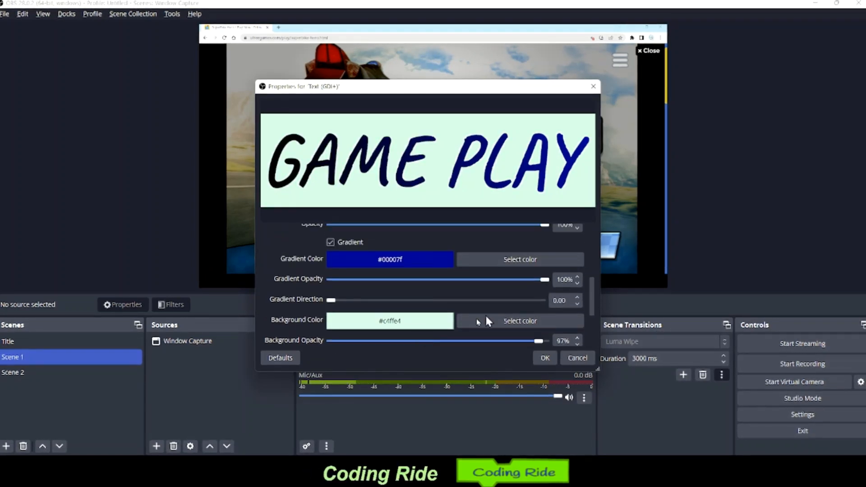
Set the text's background color to the light cyan basic color #aaffff.
{"action": "left_click", "coordinate": [492, 323]}
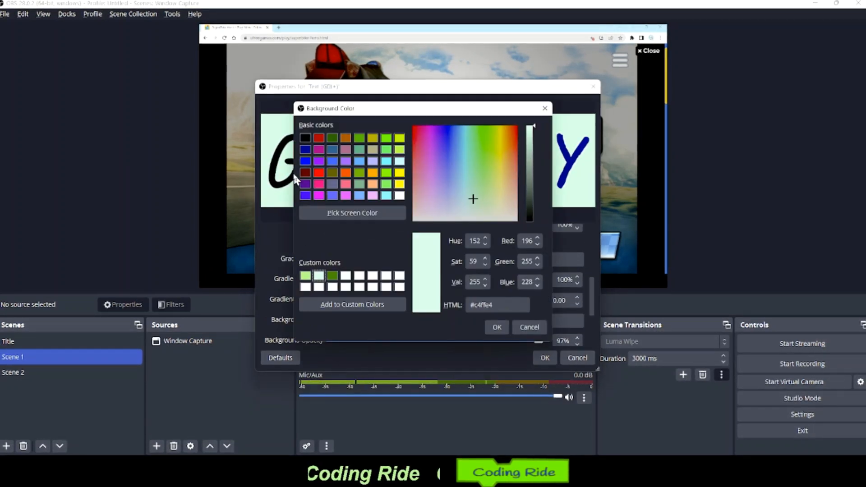
{"action": "left_click", "coordinate": [385, 162]}
{"action": "left_click", "coordinate": [399, 161]}
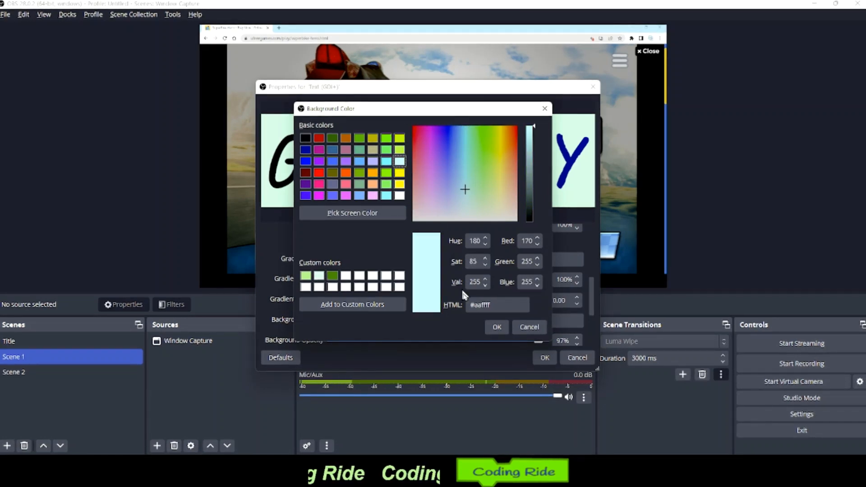
{"action": "left_click", "coordinate": [496, 327]}
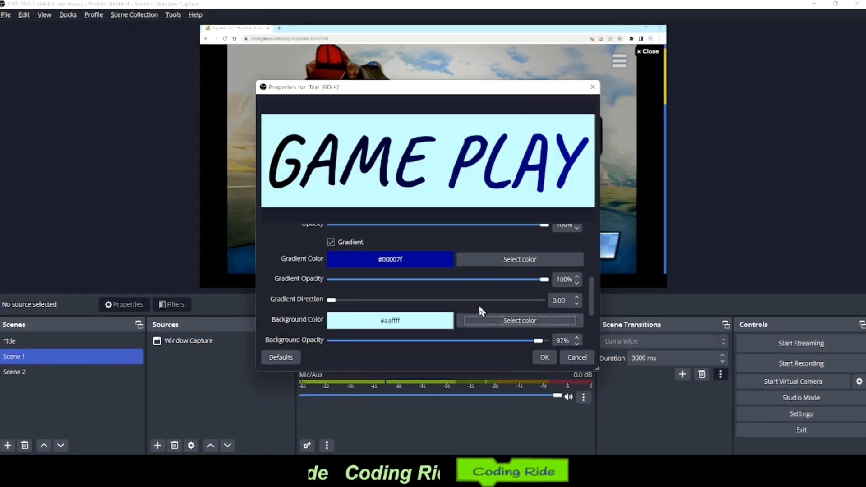
Enable the text outline with size 5 and accept the GAME PLAY source's properties.
{"action": "scroll", "coordinate": [519, 297], "scroll_direction": "down", "scroll_amount": 2}
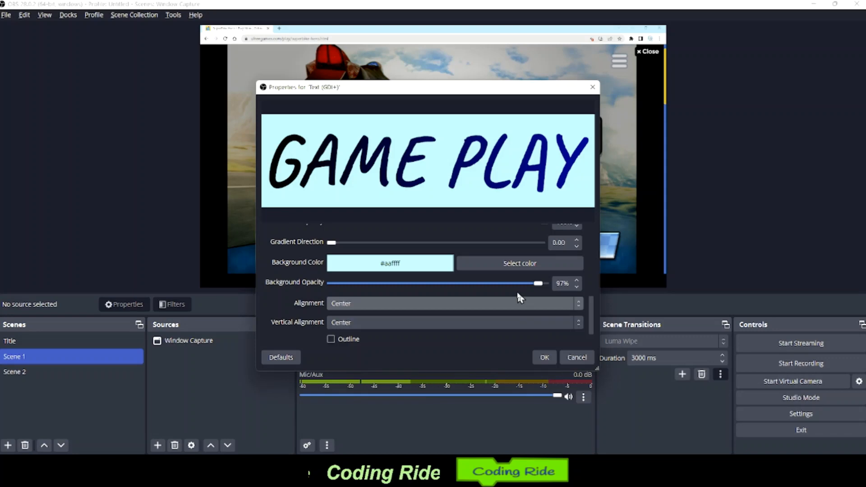
{"action": "left_click", "coordinate": [334, 339]}
{"action": "double_click", "coordinate": [501, 315]}
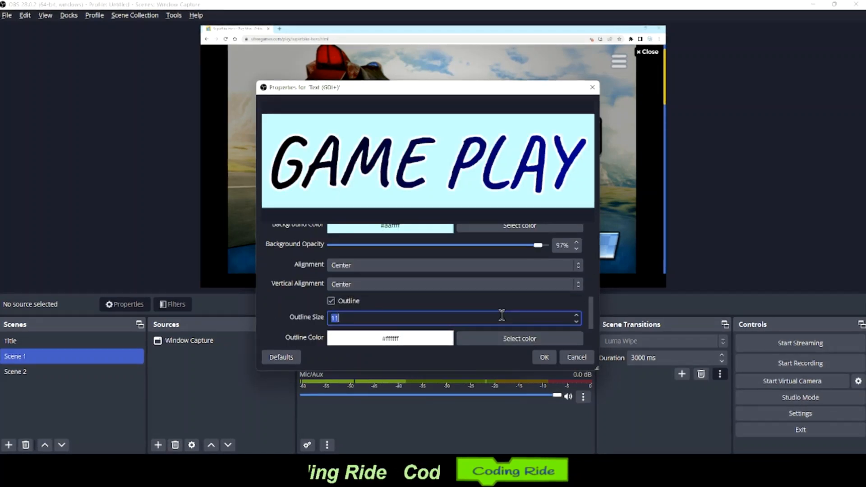
{"action": "type", "text": "5"}
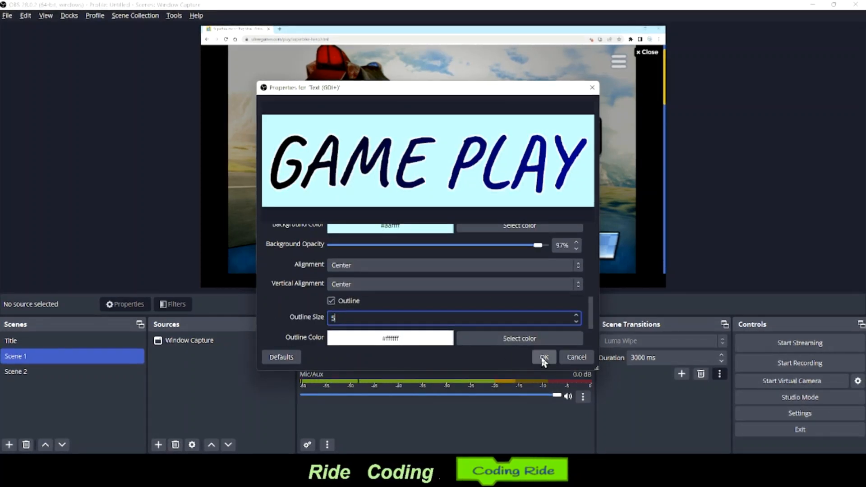
{"action": "scroll", "coordinate": [540, 343], "scroll_direction": "down", "scroll_amount": 2}
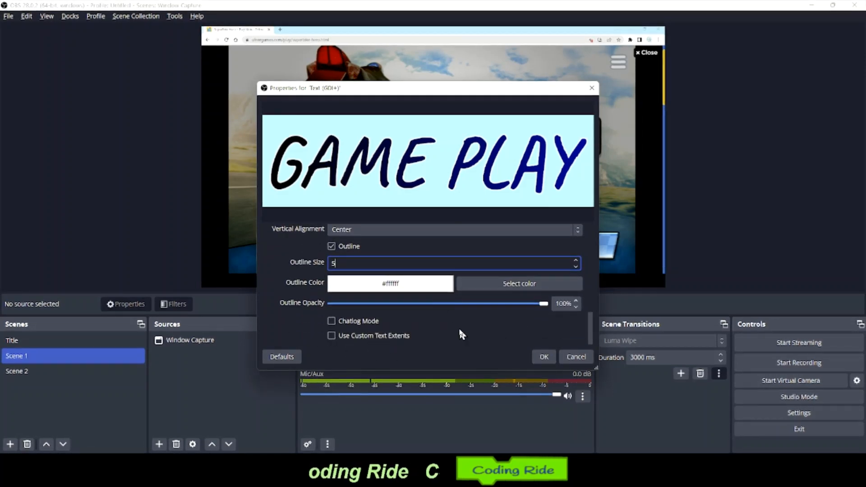
{"action": "left_click", "coordinate": [543, 352]}
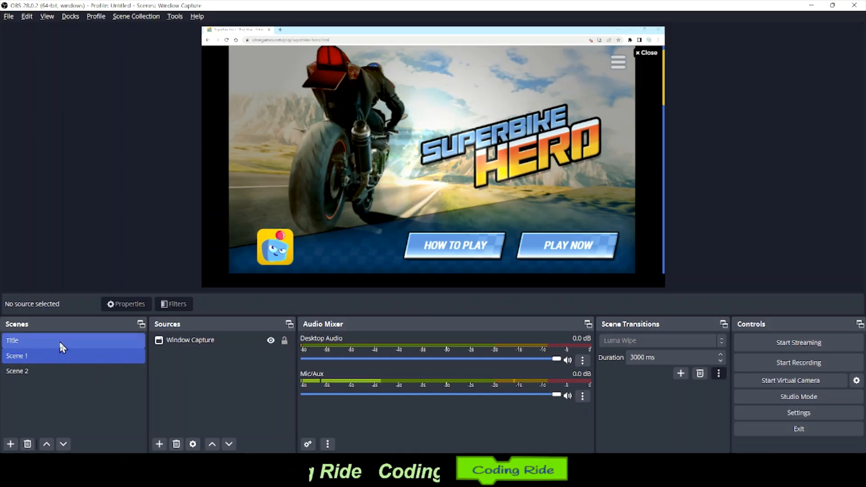
In the Title scene, enlarge the GAME PLAY text to the full canvas width and center it vertically.
{"action": "left_click", "coordinate": [59, 340]}
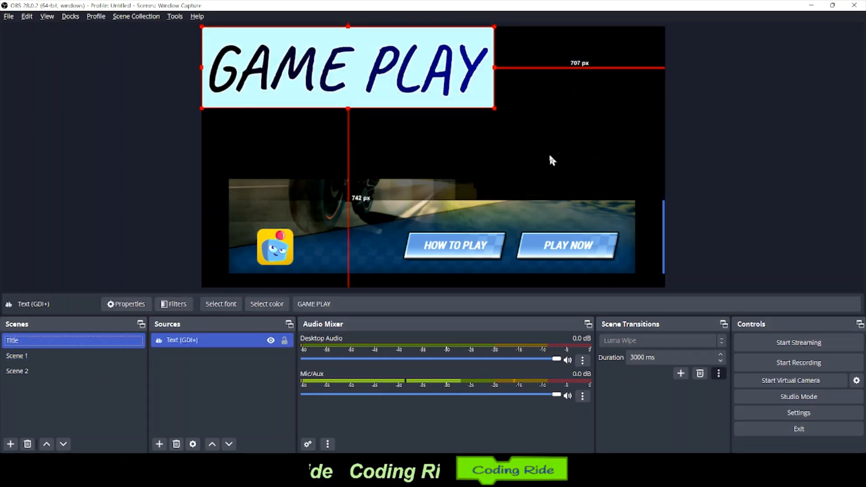
{"action": "left_click_drag", "start_coordinate": [493, 108], "coordinate": [575, 156]}
{"action": "left_click_drag", "start_coordinate": [546, 91], "coordinate": [541, 141]}
{"action": "left_click_drag", "start_coordinate": [667, 210], "coordinate": [664, 209]}
{"action": "left_click_drag", "start_coordinate": [558, 160], "coordinate": [560, 173]}
In the hotkey settings, set the Title scene's Switch to scene hotkey to Num 1.
{"action": "left_click", "coordinate": [771, 419]}
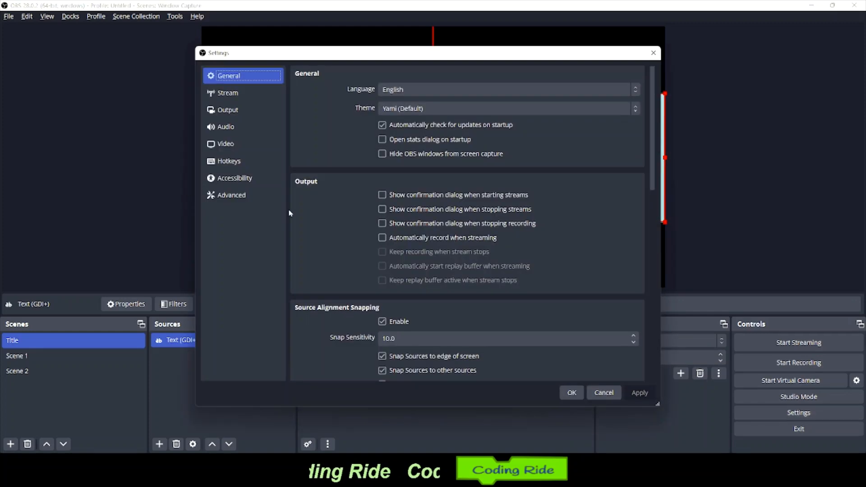
{"action": "left_click", "coordinate": [238, 162]}
{"action": "scroll", "coordinate": [448, 261], "scroll_direction": "down", "scroll_amount": 5}
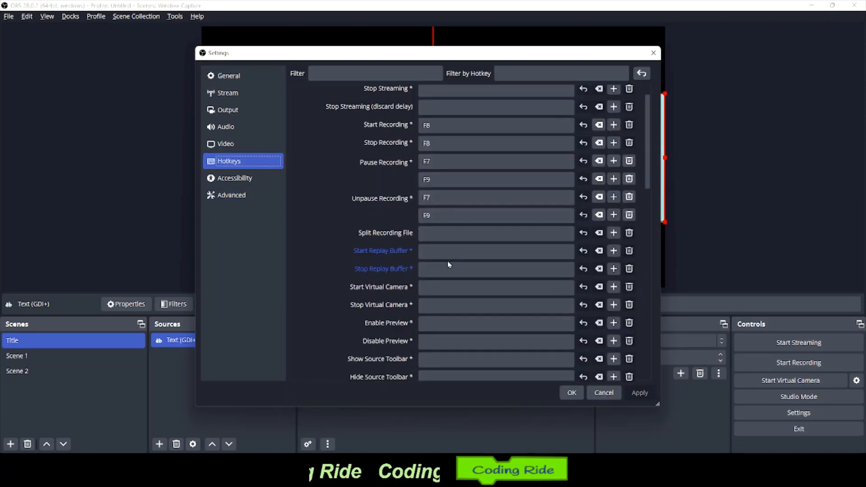
{"action": "scroll", "coordinate": [455, 266], "scroll_direction": "down", "scroll_amount": 6}
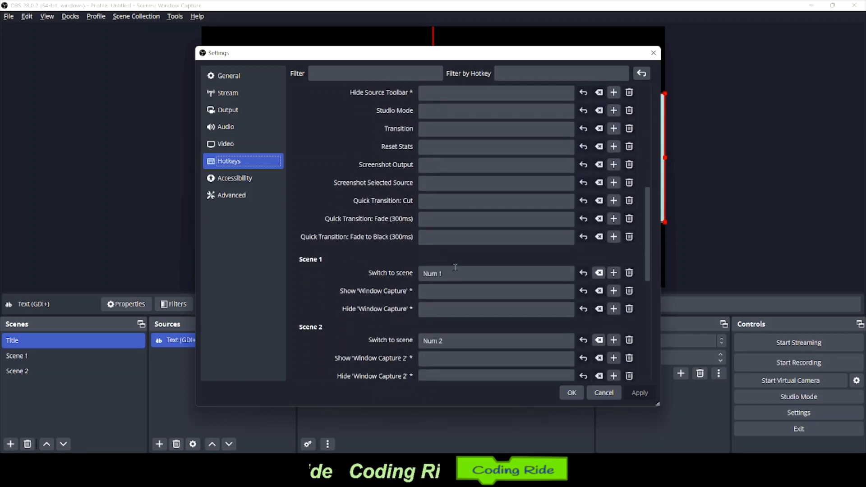
{"action": "left_click", "coordinate": [424, 266]}
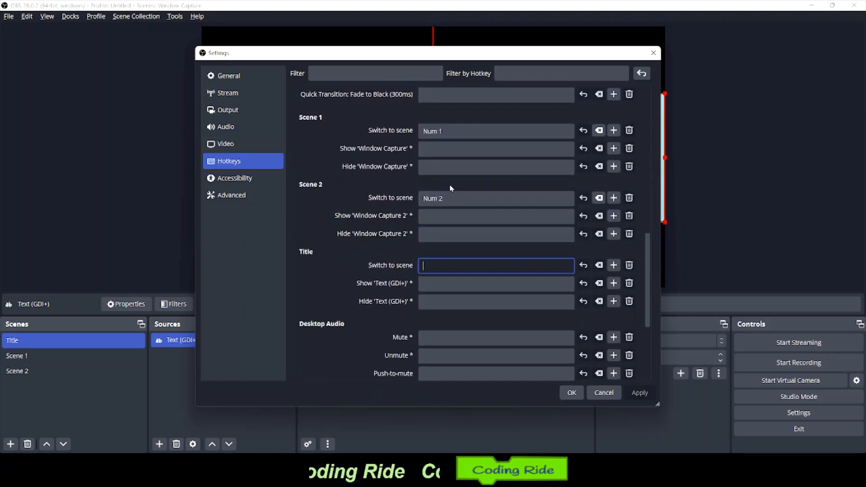
{"action": "key", "text": "KP_3"}
{"action": "key", "text": "BackSpace"}
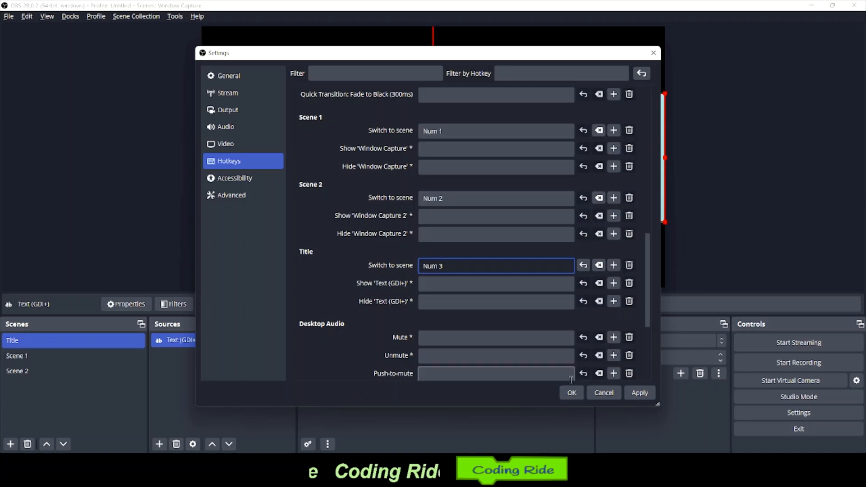
{"action": "key", "text": "KP_1"}
Set the Switch to scene hotkeys to Num 2 for Scene 1 and Num 3 for Scene 2, and accept the settings.
{"action": "left_click", "coordinate": [450, 149]}
{"action": "left_click", "coordinate": [450, 132]}
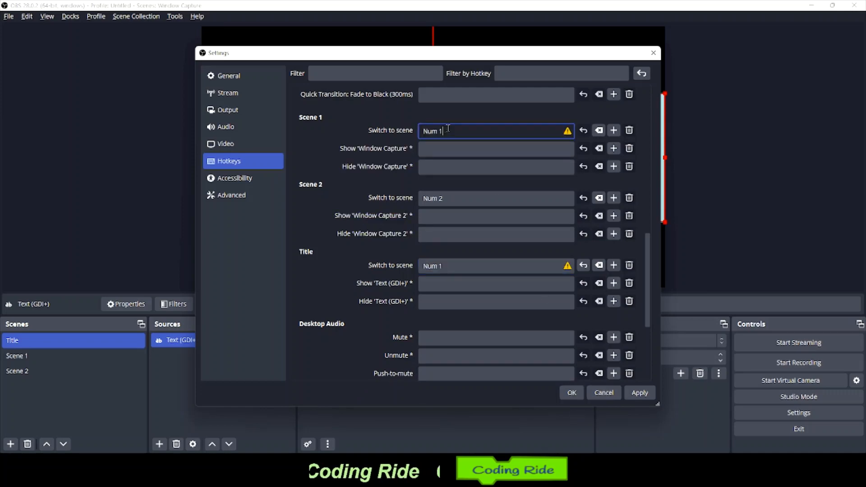
{"action": "key", "text": "KP_2"}
{"action": "left_click", "coordinate": [457, 200]}
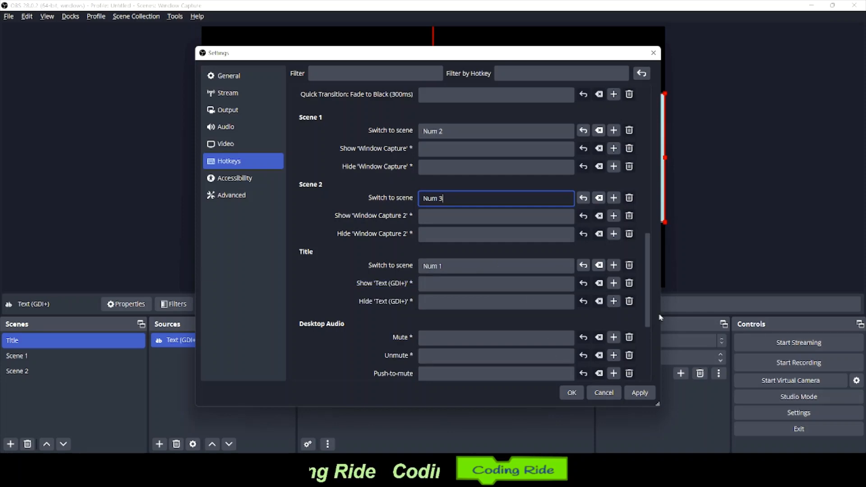
{"action": "scroll", "coordinate": [496, 235], "scroll_direction": "up", "scroll_amount": 1}
{"action": "left_click", "coordinate": [642, 393]}
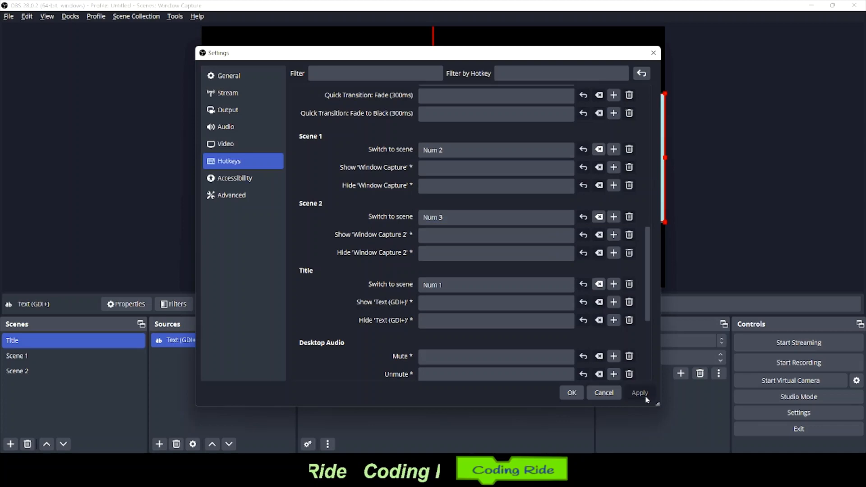
{"action": "left_click", "coordinate": [571, 393]}
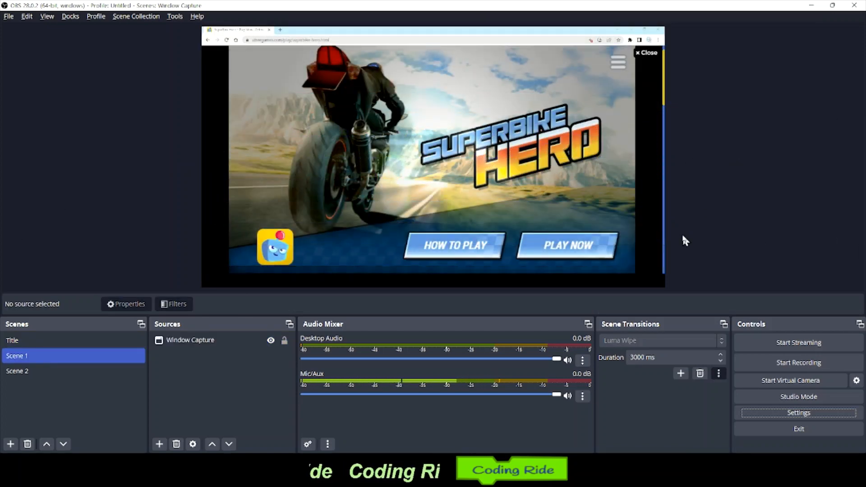
Test the scene hotkeys by switching to Scene 2 and back to the Title scene.
{"action": "key", "text": "2"}
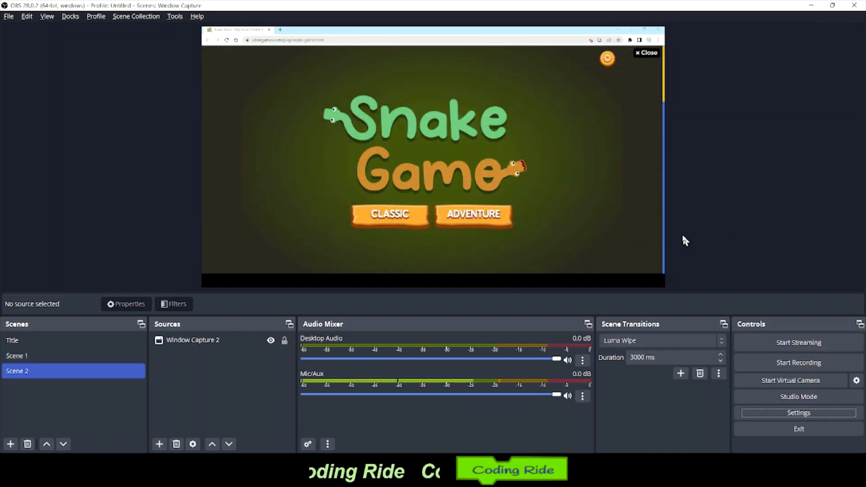
{"action": "key", "text": "t"}
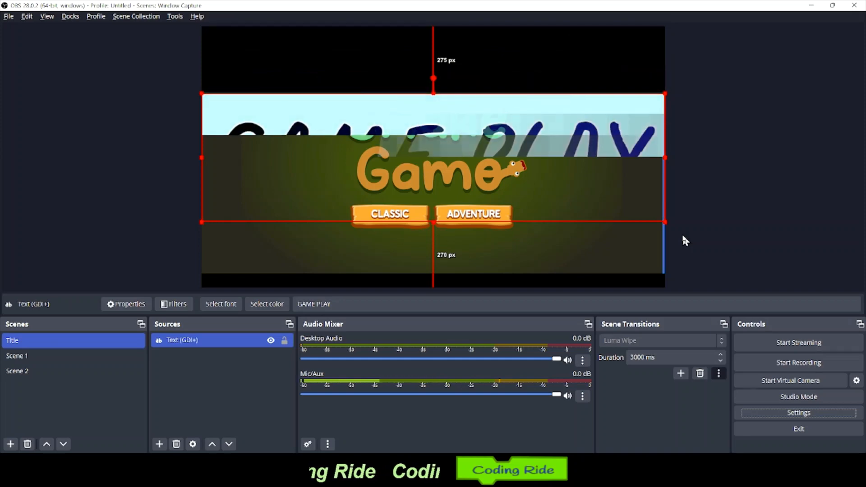
{"action": "left_click", "coordinate": [728, 144]}
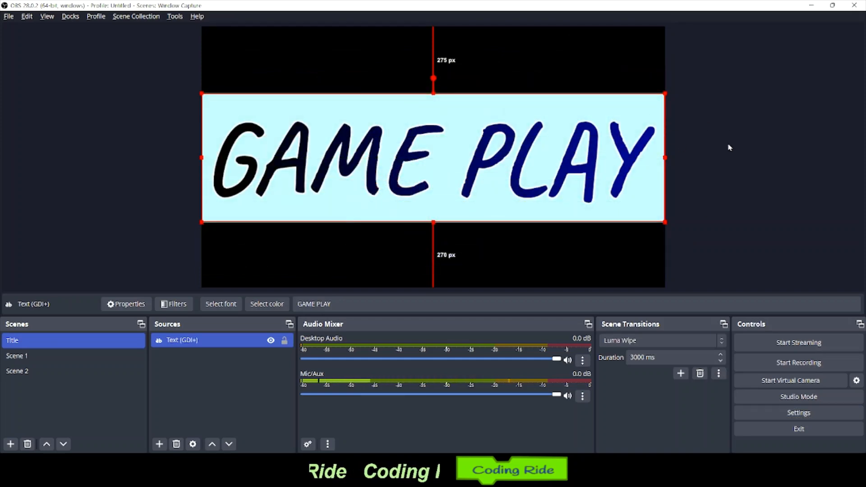
Start a recording on the Title scene and switch to the SuperBike Hero browser window.
{"action": "left_click", "coordinate": [751, 364]}
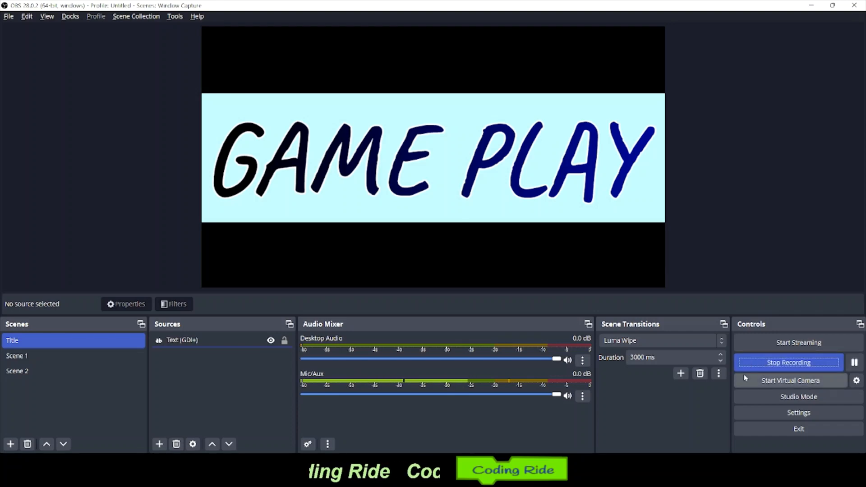
{"action": "mouse_move", "coordinate": [518, 480]}
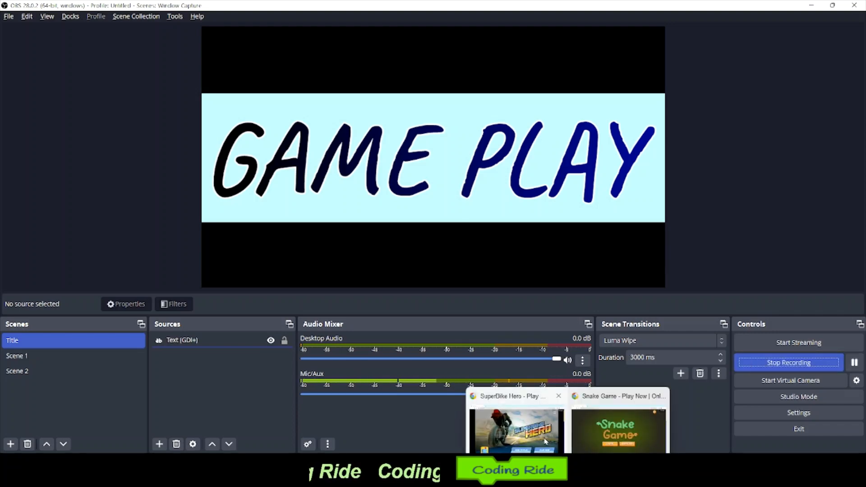
{"action": "left_click", "coordinate": [501, 451]}
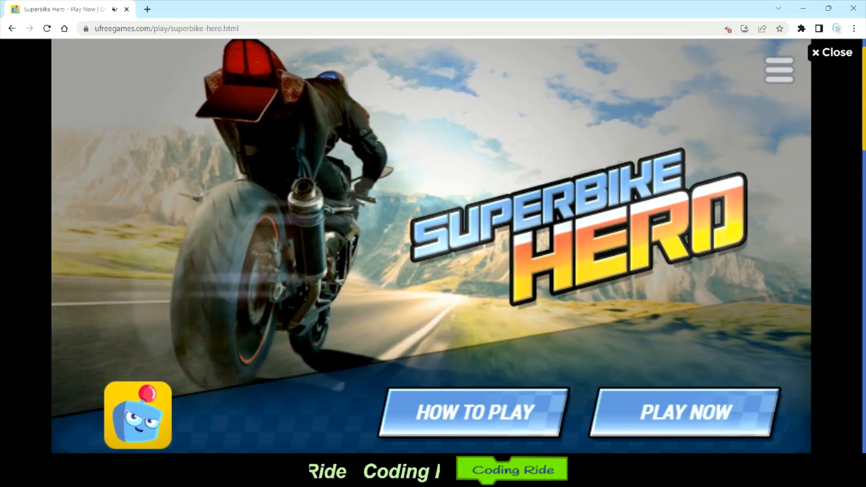
{"action": "mouse_move", "coordinate": [527, 471]}
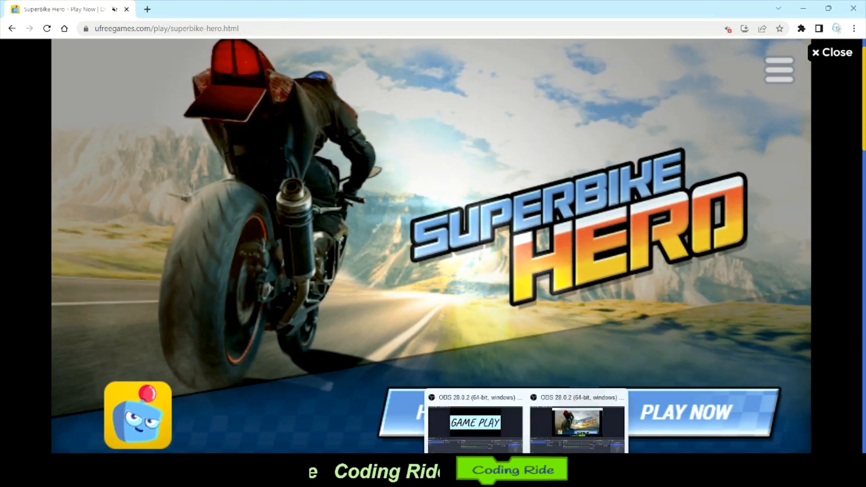
Return to OBS and stop the current recording.
{"action": "left_click", "coordinate": [570, 412]}
{"action": "left_click", "coordinate": [854, 361]}
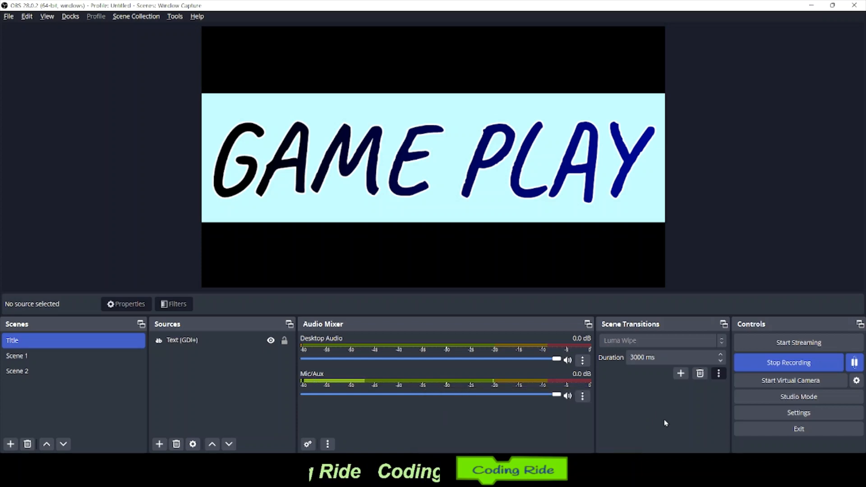
{"action": "mouse_move", "coordinate": [526, 471]}
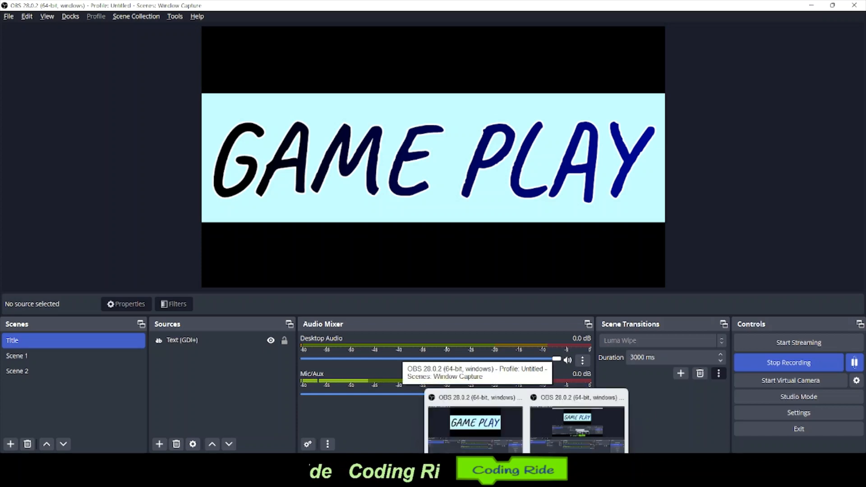
{"action": "mouse_move", "coordinate": [533, 434]}
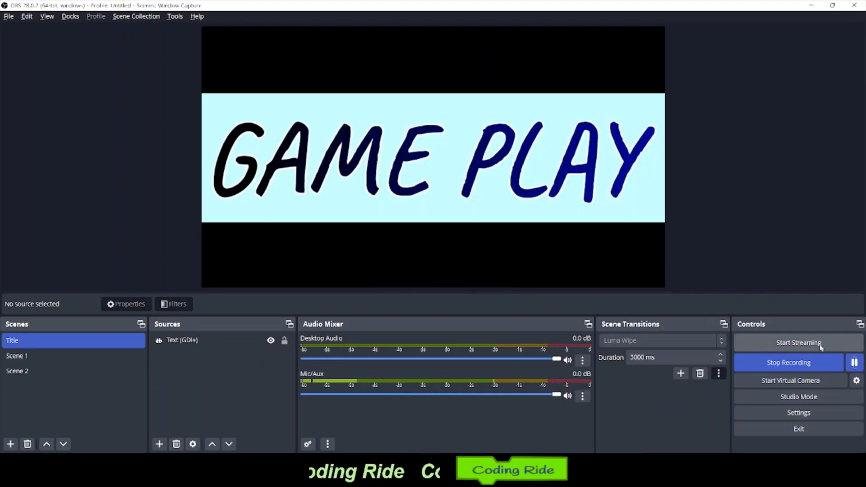
{"action": "left_click", "coordinate": [807, 362]}
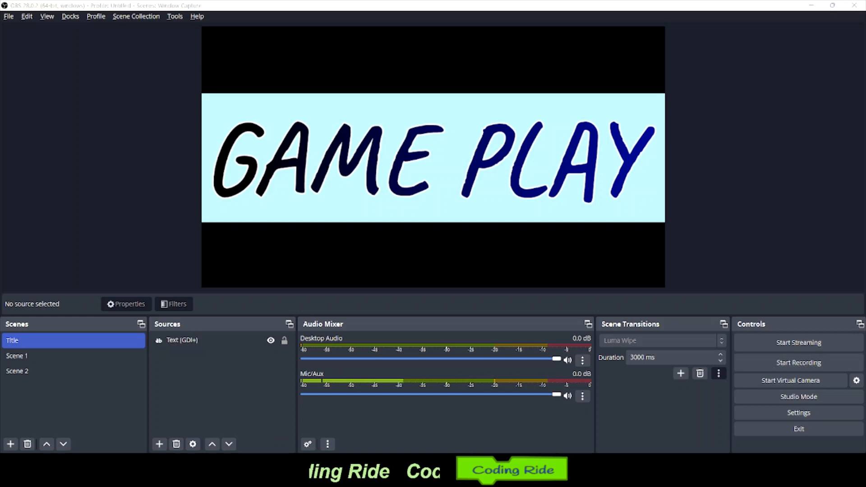
{"action": "key", "text": "super+e"}
{"action": "left_click", "coordinate": [129, 153]}
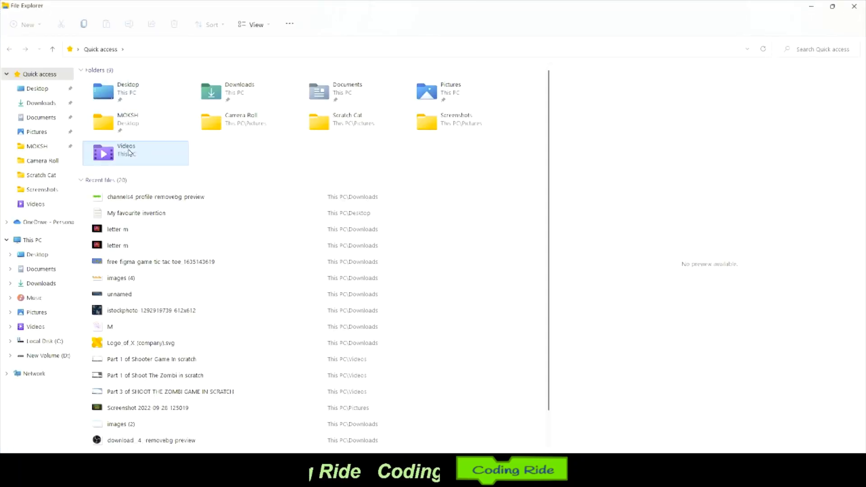
{"action": "double_click", "coordinate": [129, 153]}
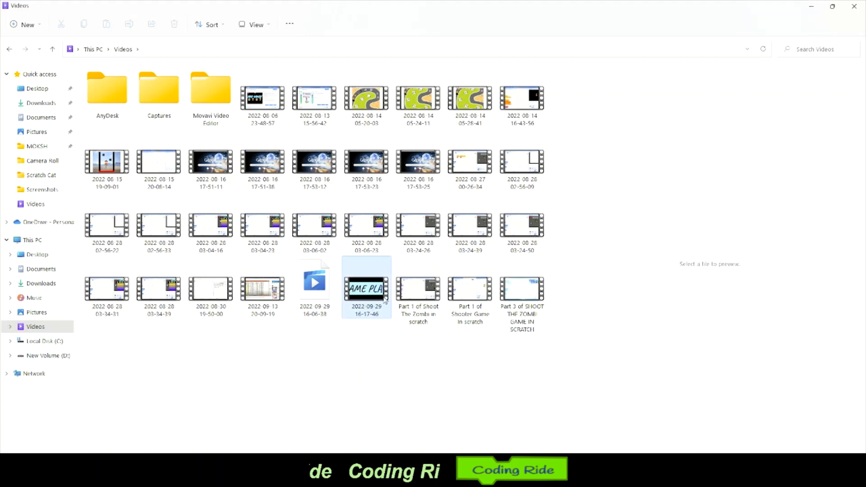
{"action": "left_click", "coordinate": [384, 301]}
{"action": "key", "text": "shift+Delete"}
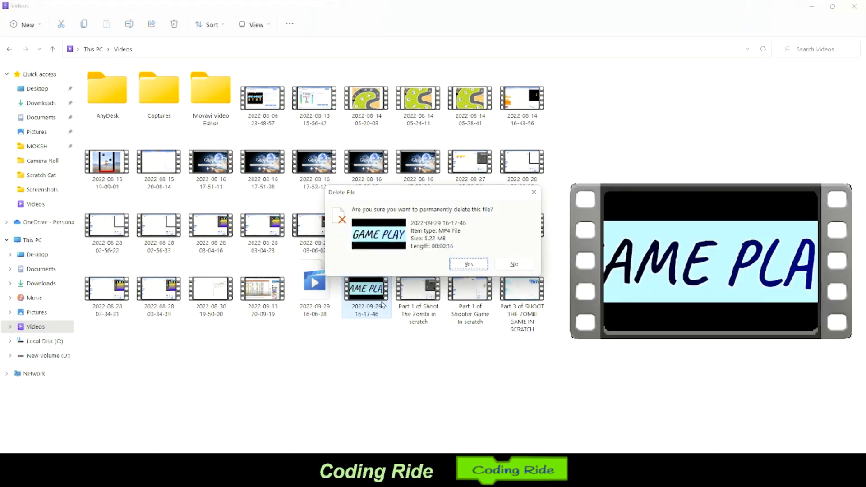
{"action": "key", "text": "Return"}
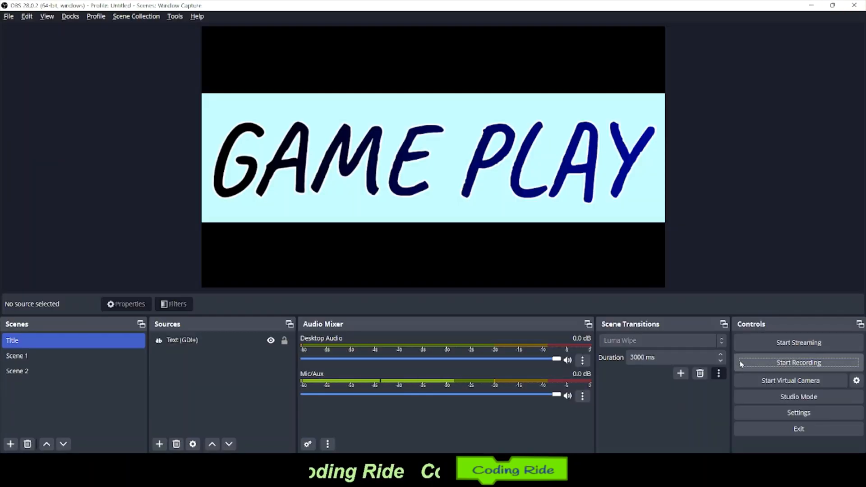
Record a new take starting on the Title scene, bringing up the SuperBike Hero and Snake Game windows in turn, and return to OBS.
{"action": "left_click", "coordinate": [759, 368]}
{"action": "mouse_move", "coordinate": [568, 477]}
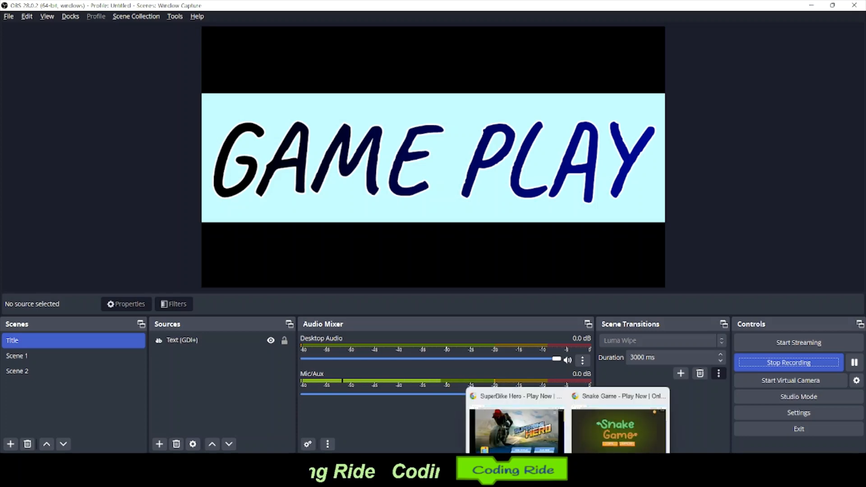
{"action": "left_click", "coordinate": [514, 423]}
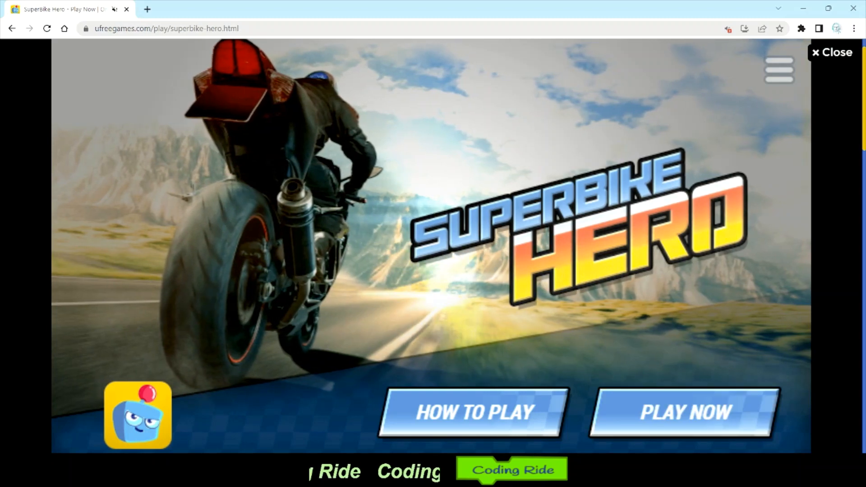
{"action": "mouse_move", "coordinate": [566, 477]}
{"action": "left_click", "coordinate": [618, 421]}
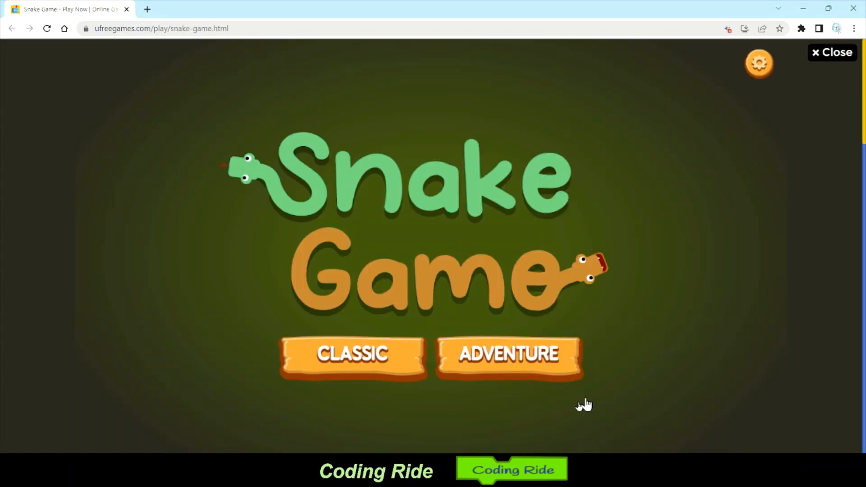
{"action": "mouse_move", "coordinate": [525, 477]}
{"action": "left_click", "coordinate": [496, 428]}
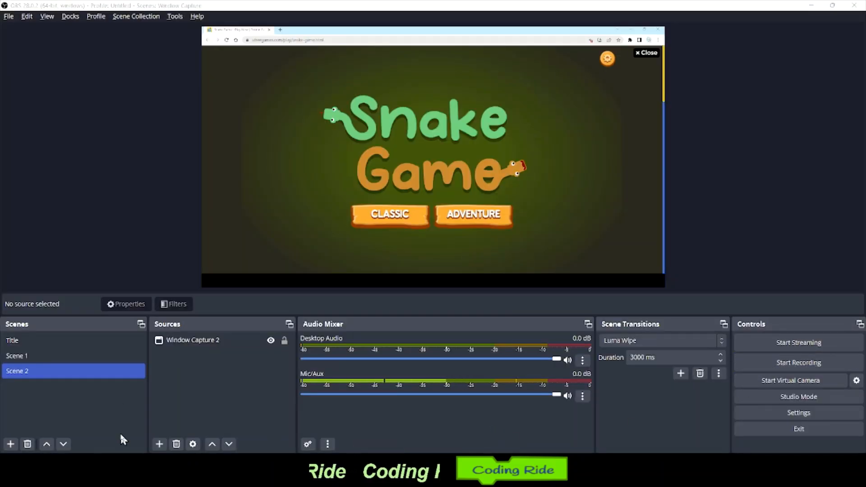
{"action": "key", "text": "super+e"}
{"action": "double_click", "coordinate": [186, 165]}
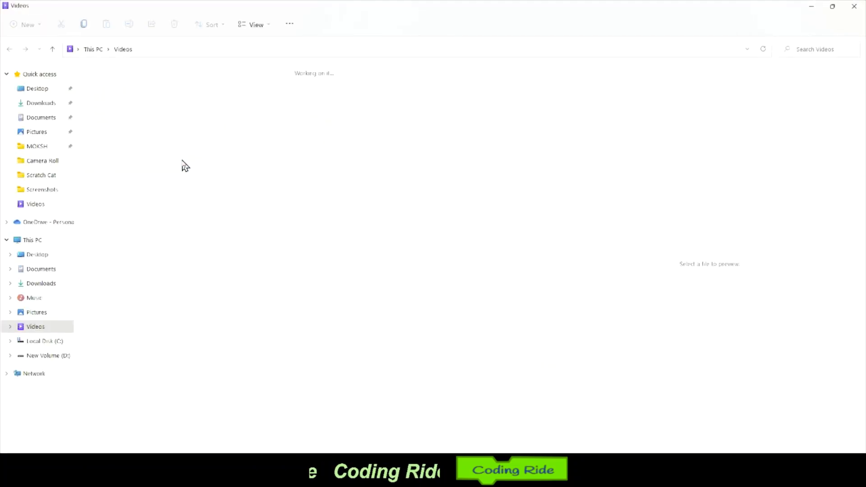
{"action": "double_click", "coordinate": [371, 288]}
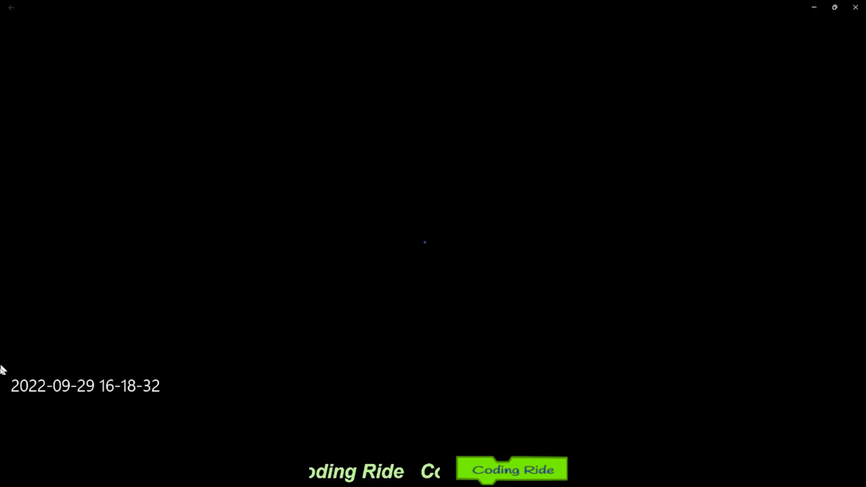
{"action": "left_click", "coordinate": [24, 449]}
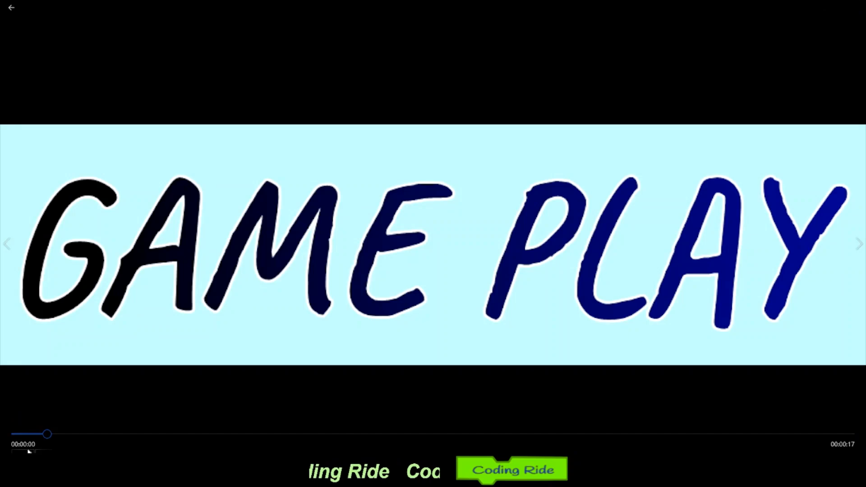
{"action": "left_click_drag", "start_coordinate": [85, 431], "coordinate": [26, 426]}
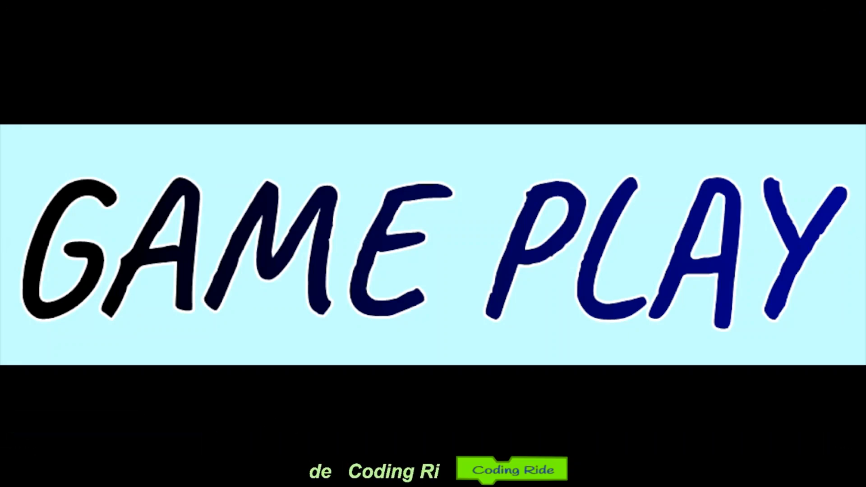